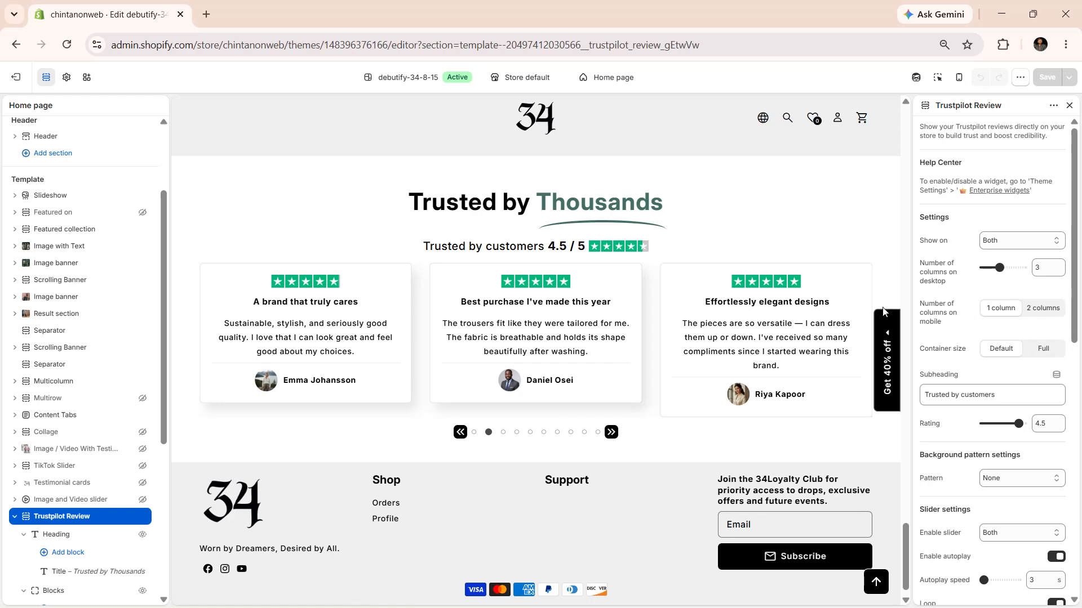
# Look over the Trustpilot Review section's settings, its first review block and the home page preview, returning to the section.
pyautogui.scroll(-7, 1020, 384)
pyautogui.scroll(7, 1021, 383)
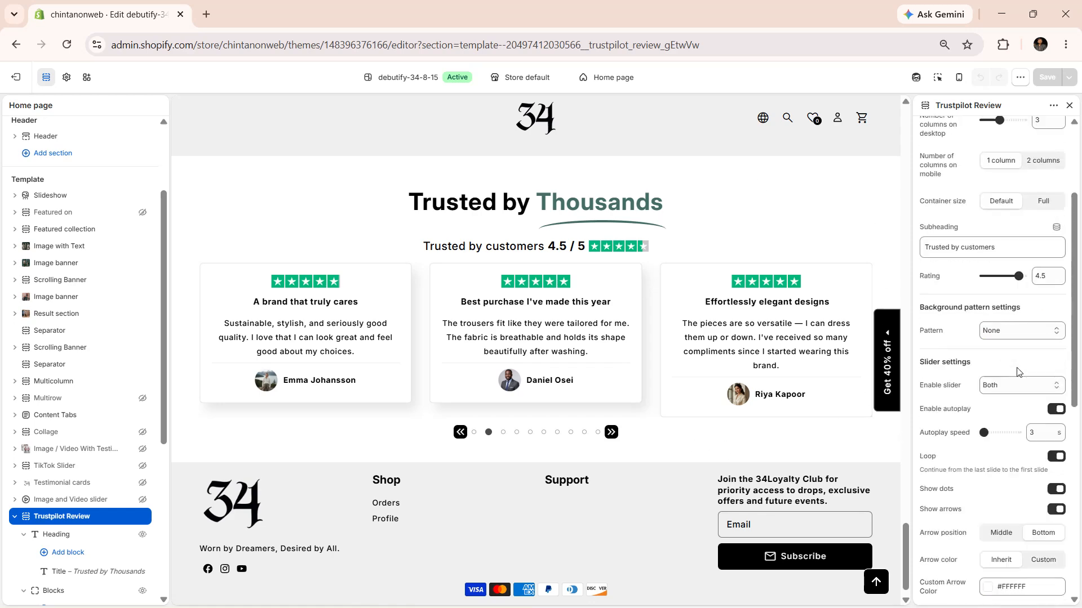
pyautogui.scroll(-4, 33, 450)
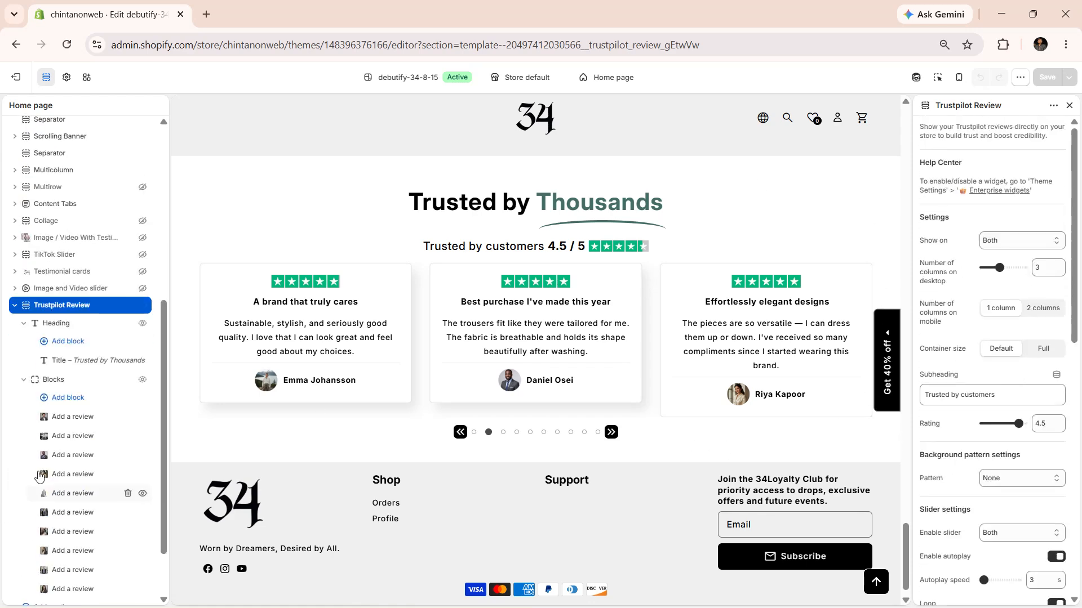
pyautogui.click(62, 417)
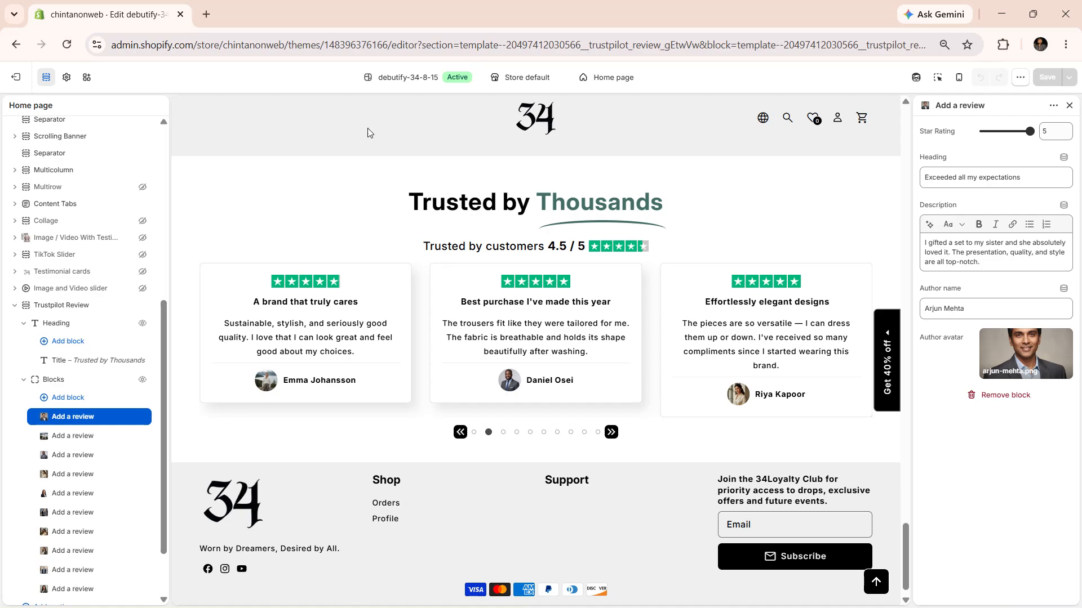
pyautogui.scroll(20, 486, 193)
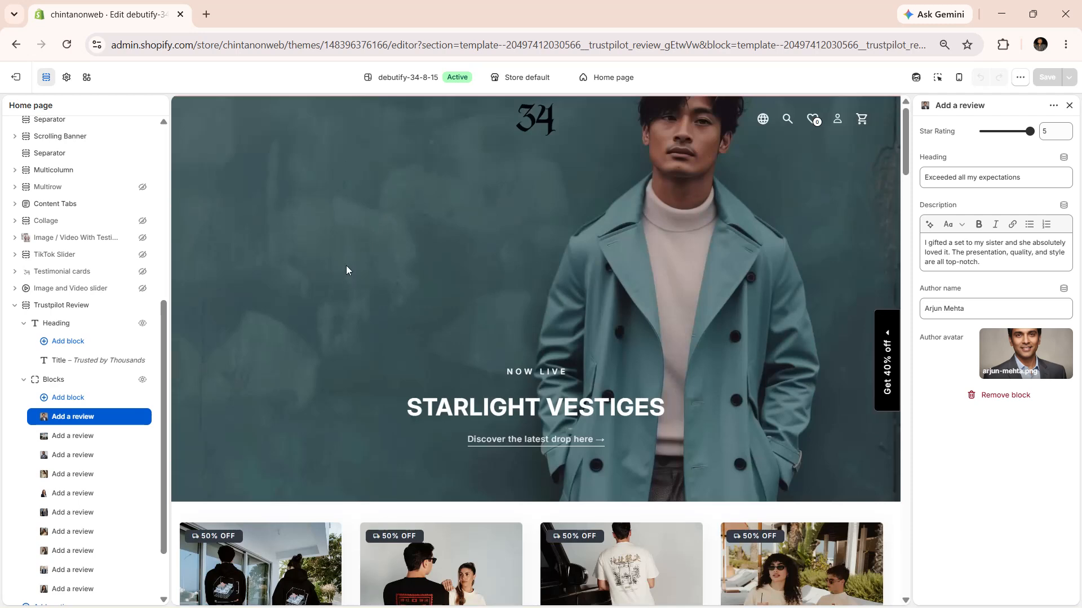
pyautogui.click(64, 311)
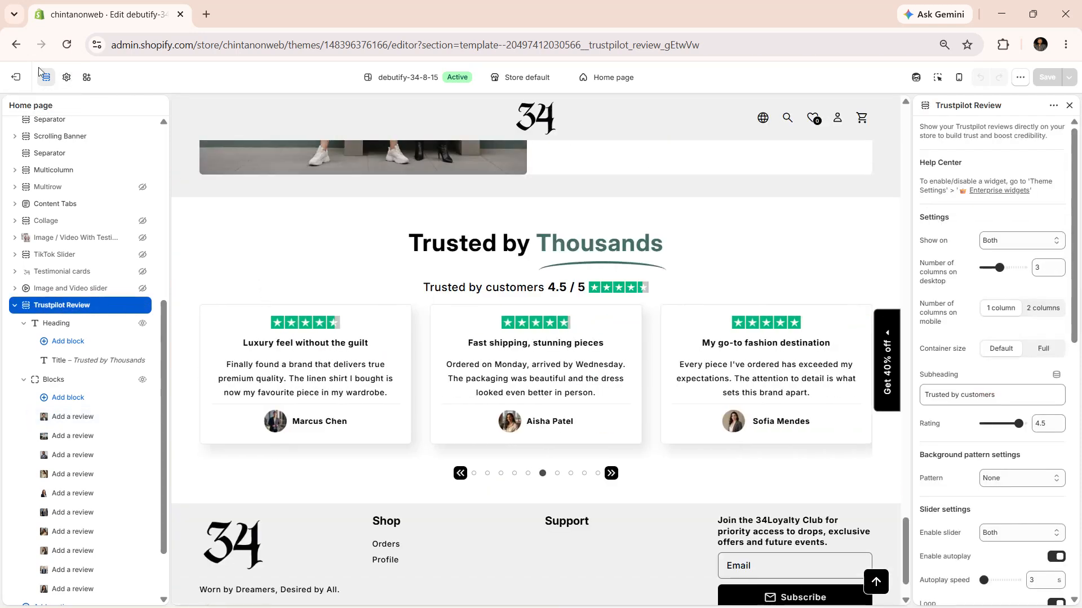
# Look through the Enterprise widgets / sections in the theme settings, returning to the home page sections.
pyautogui.click(66, 79)
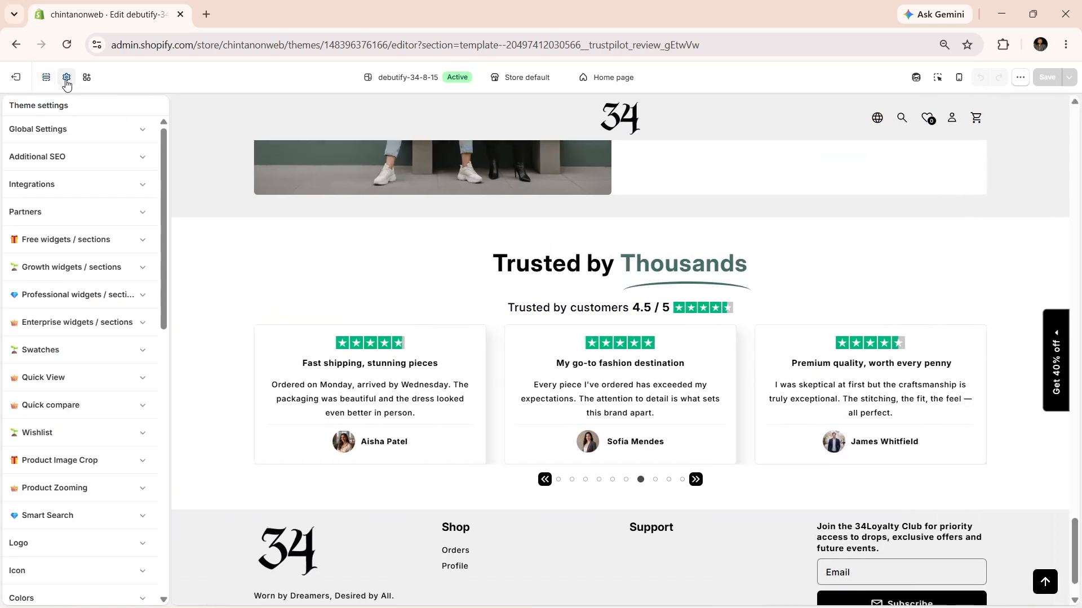
pyautogui.click(63, 320)
pyautogui.scroll(-12, 70, 319)
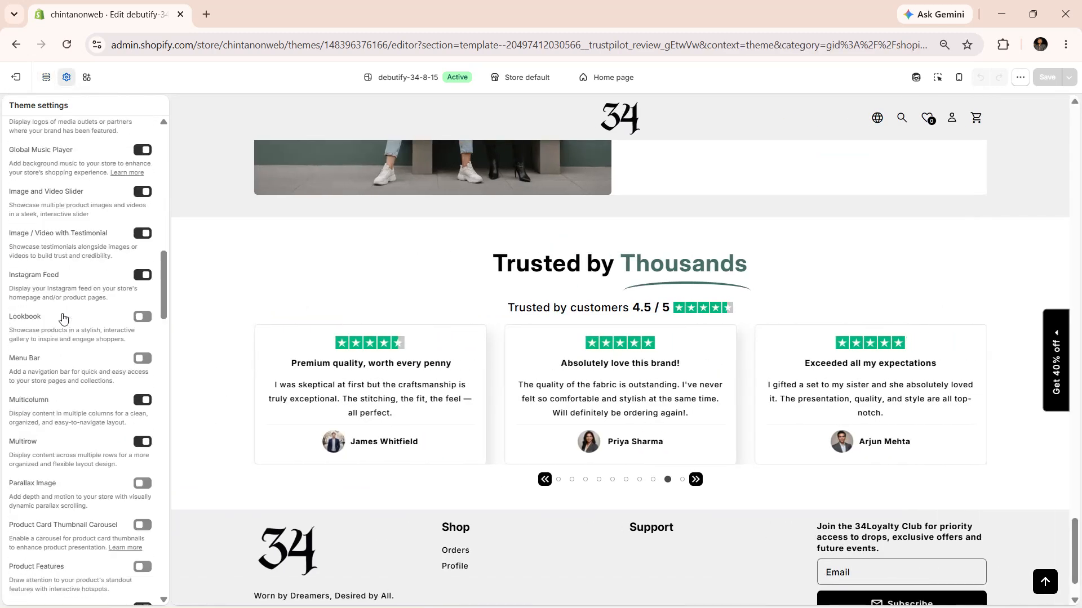
pyautogui.click(47, 83)
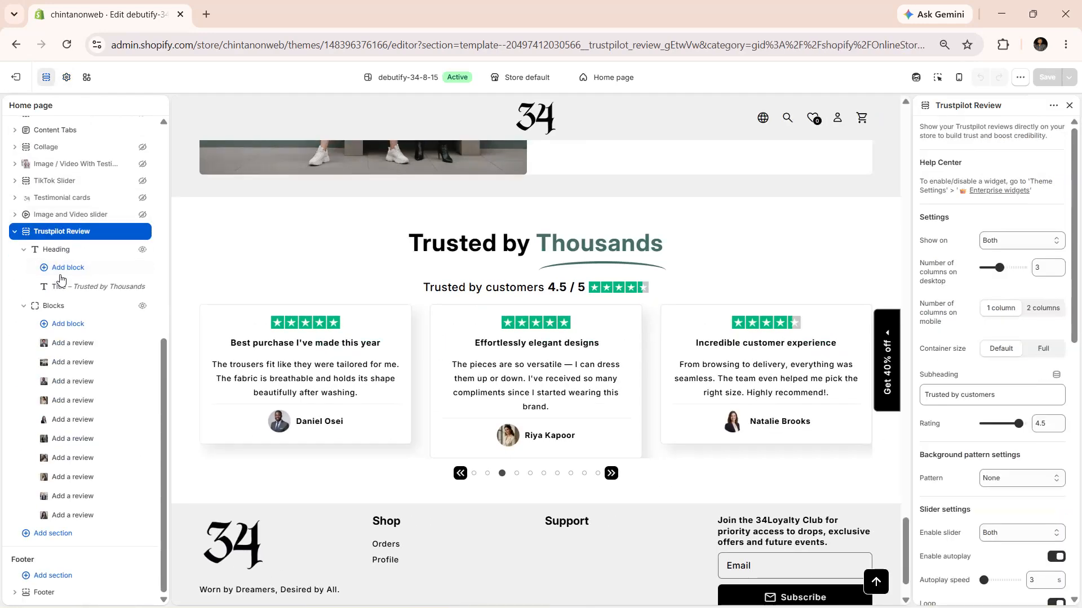
# Search the sections that can be added to the template for "tr" and close the search without adding one.
pyautogui.click(72, 535)
pyautogui.write('tr')
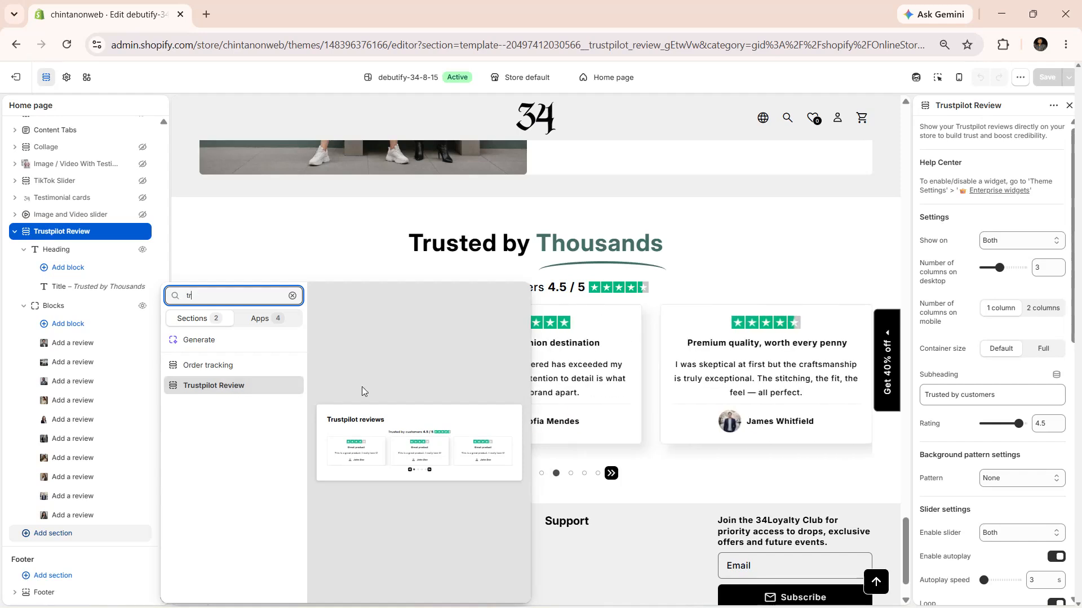
pyautogui.click(931, 248)
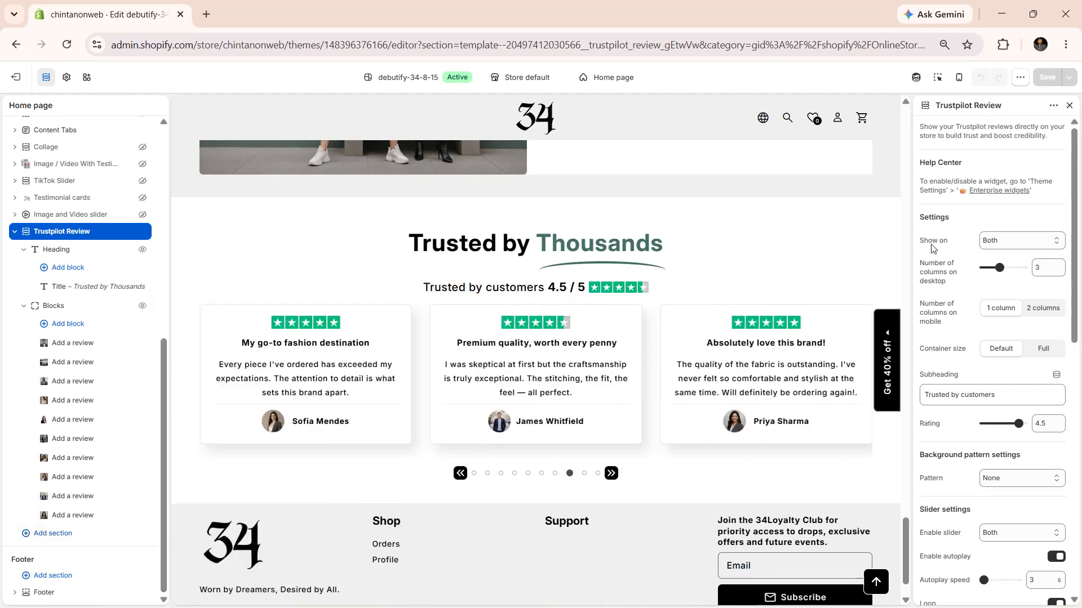
# View the Show on options, and try 5 desktop columns and the Full container size before restoring 3 columns and Default.
pyautogui.click(1021, 241)
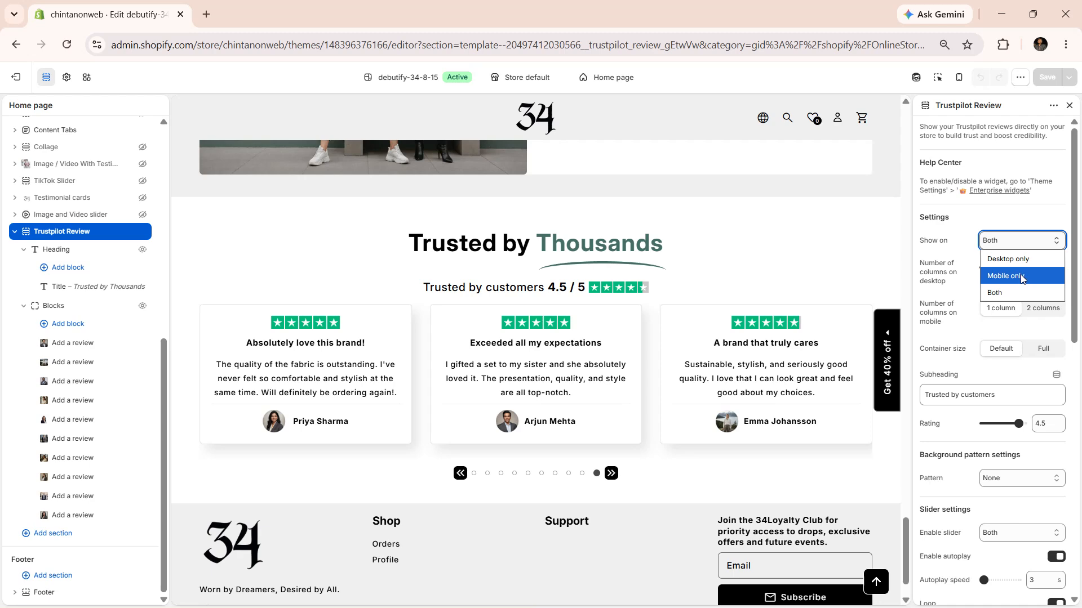
pyautogui.click(944, 262)
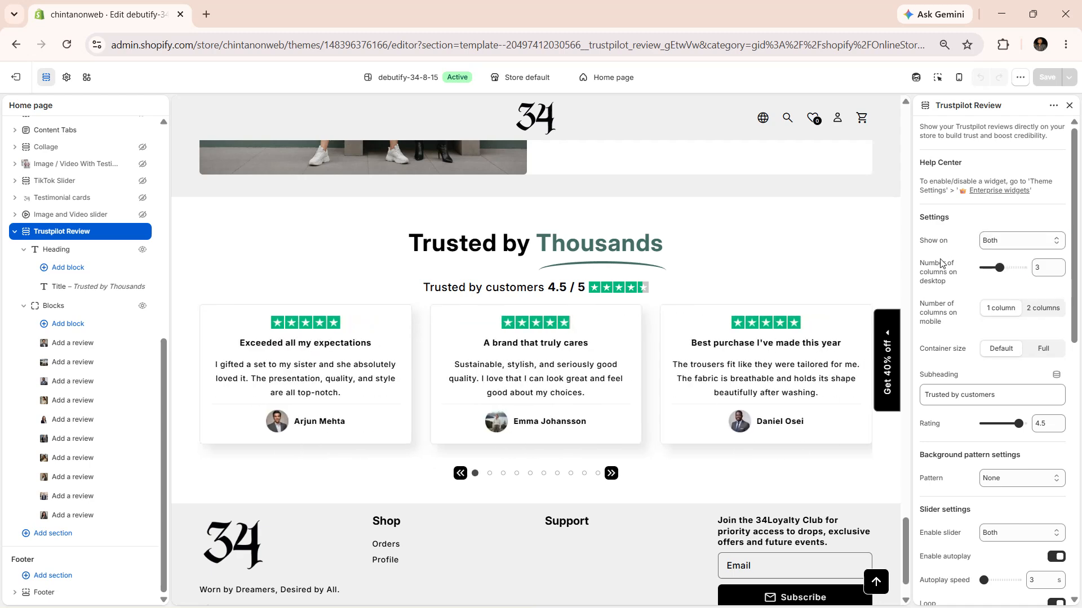
pyautogui.click(1014, 268)
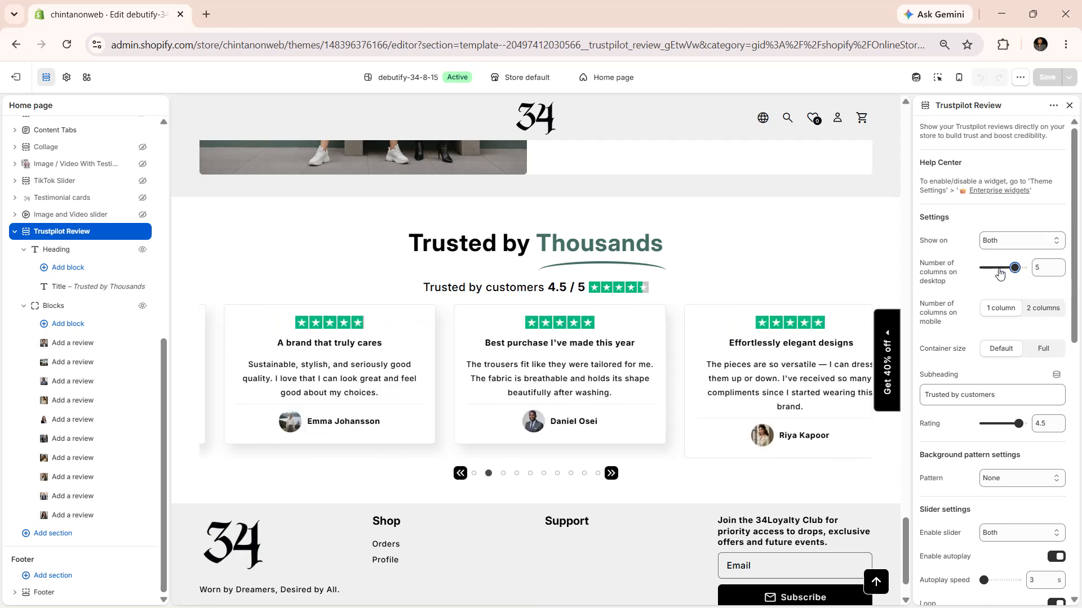
pyautogui.click(999, 268)
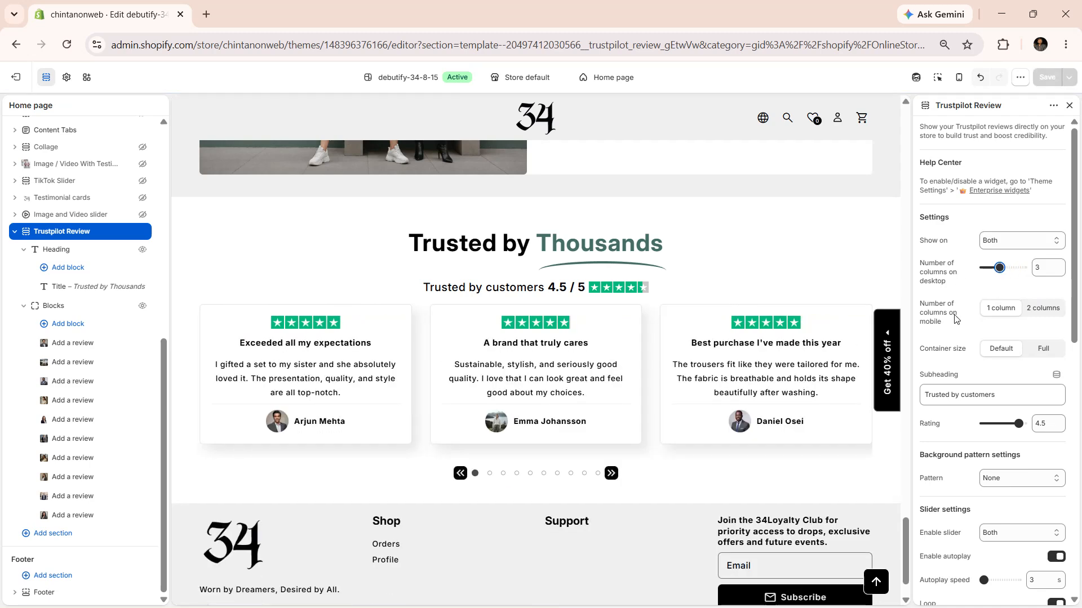
pyautogui.click(1035, 355)
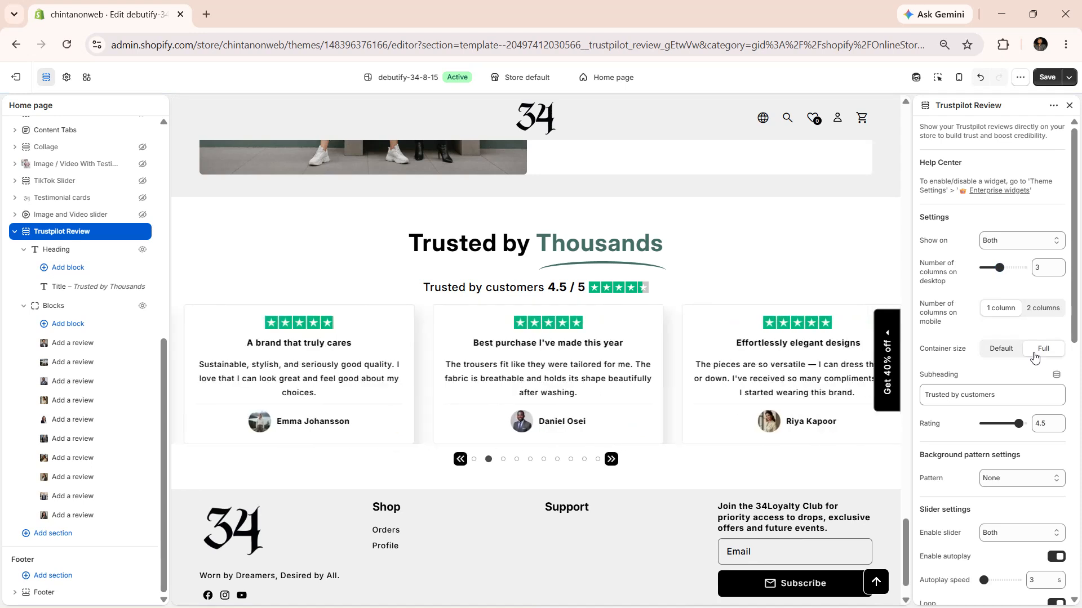
pyautogui.click(1001, 350)
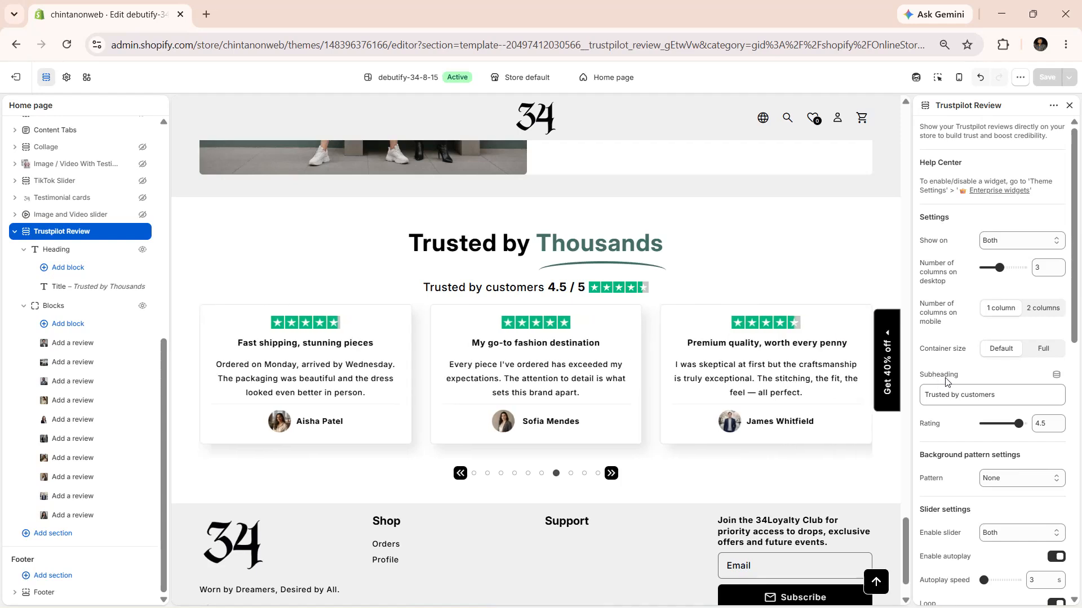
# Try a rating of 5 for the Trustpilot Review section, settling on 3.8.
pyautogui.moveTo(1018, 424); pyautogui.dragTo(1024, 423)
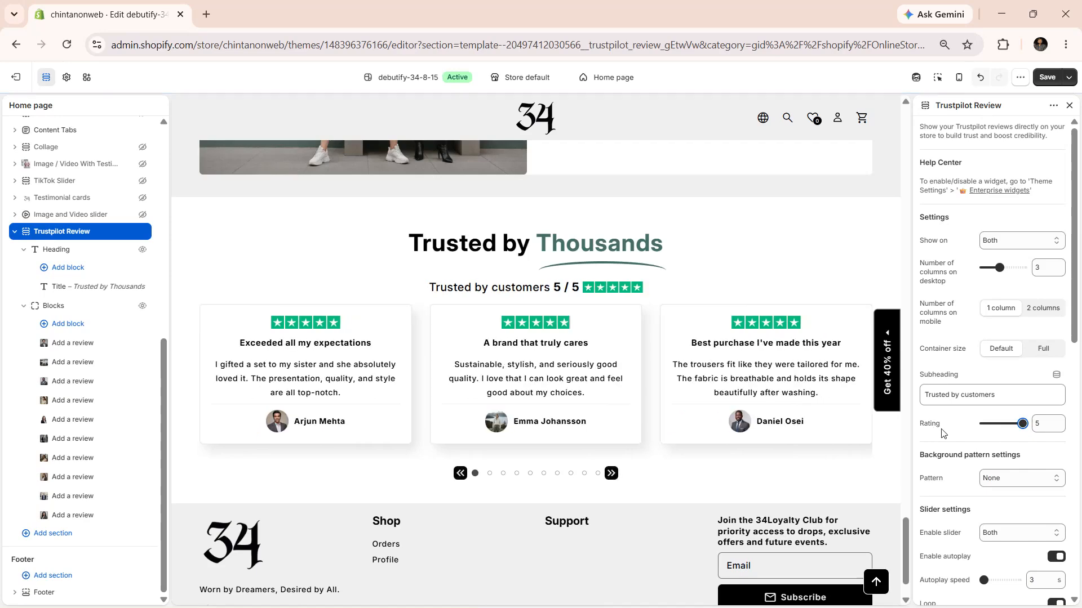
pyautogui.moveTo(1022, 423); pyautogui.dragTo(1012, 424)
# Cycle through the background patterns of the Trustpilot Review section, from None and Curved grid through to Lips.
pyautogui.scroll(-1, 940, 431)
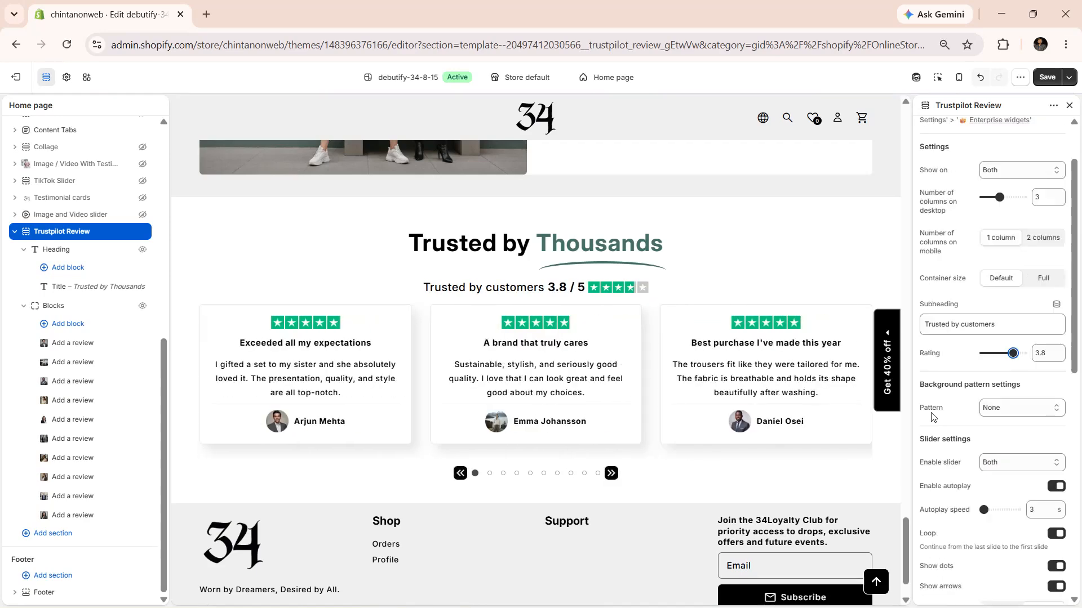
pyautogui.click(1006, 407)
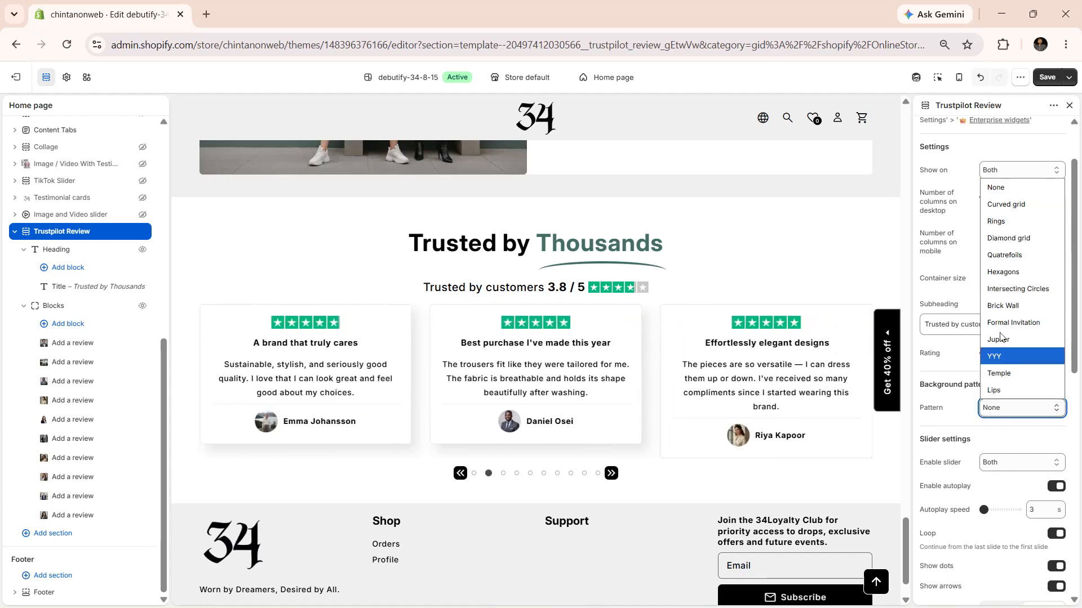
pyautogui.click(996, 195)
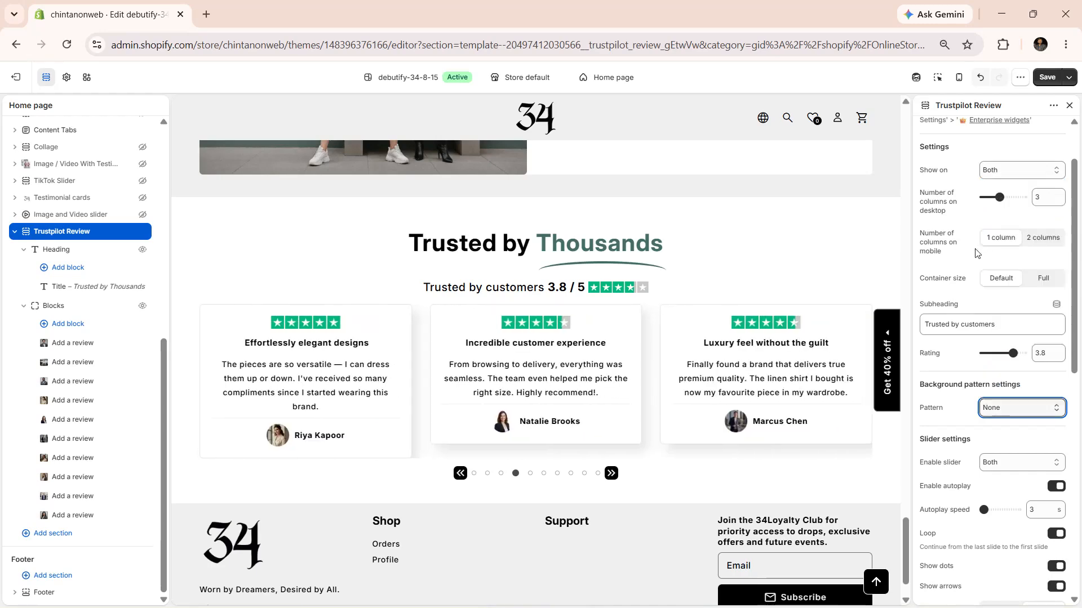
pyautogui.scroll(1, 887, 293)
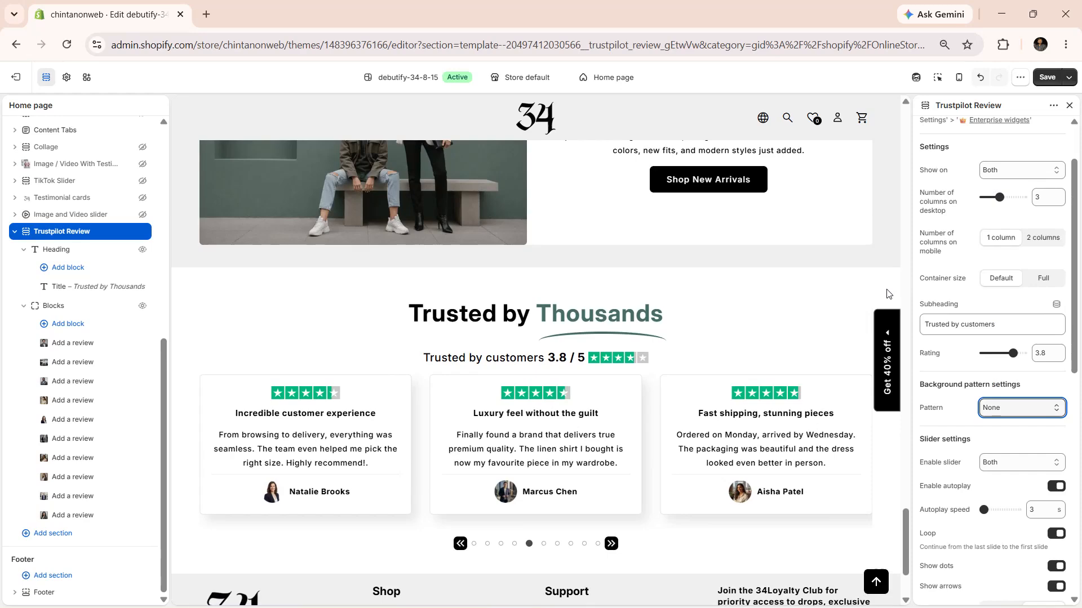
pyautogui.press('Down')
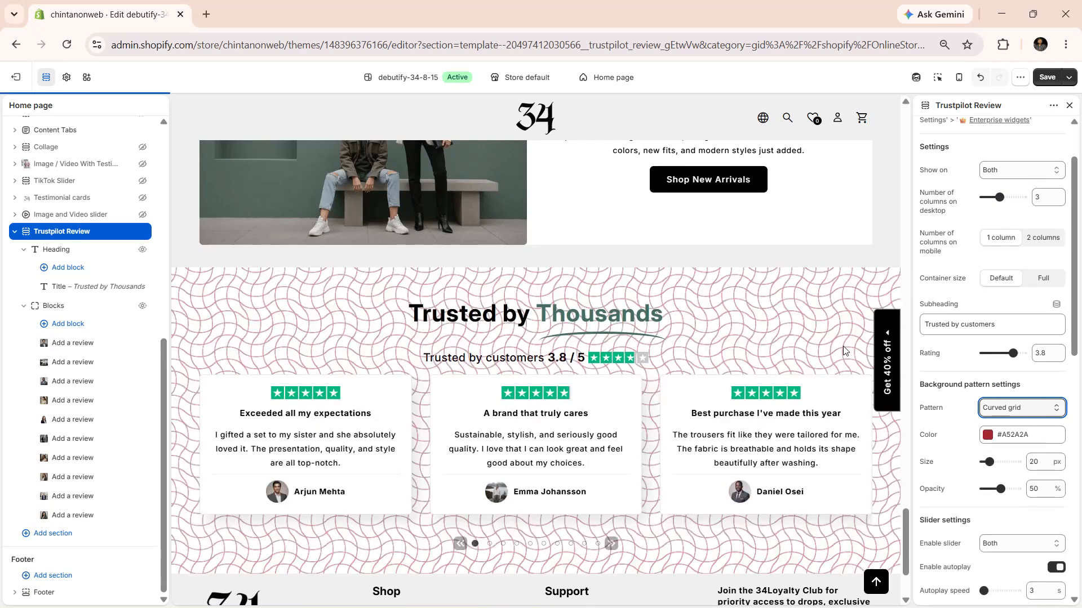
pyautogui.press('Down')
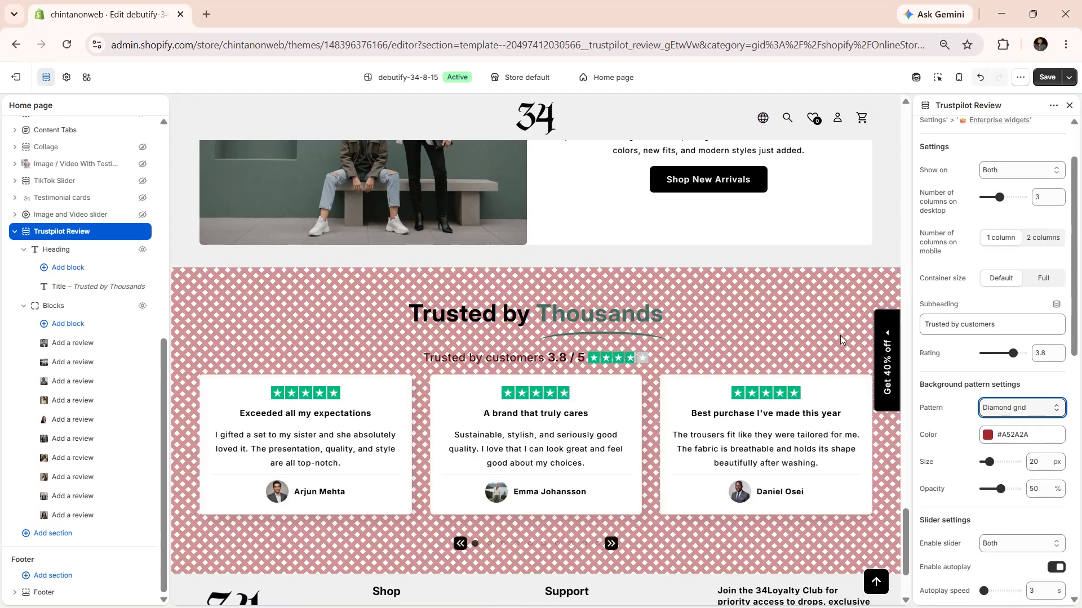
pyautogui.press('Down')
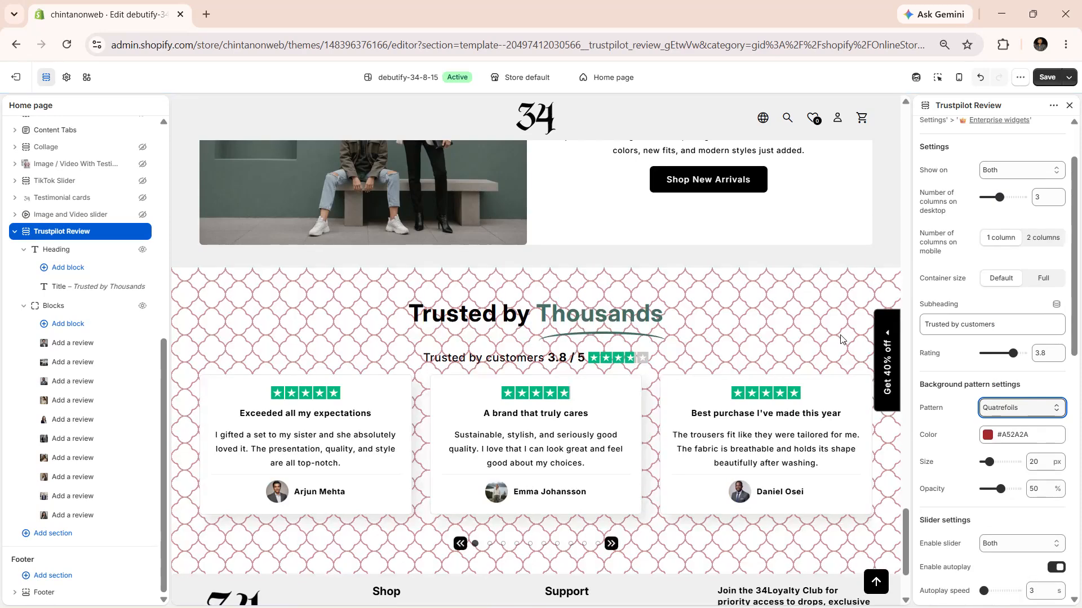
pyautogui.press('Down')
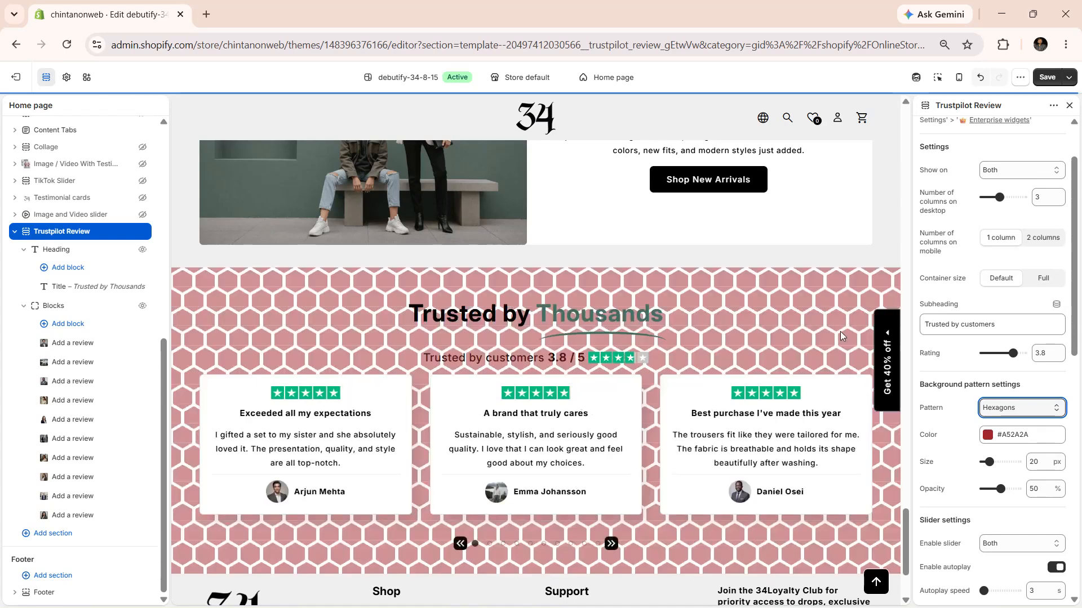
pyautogui.press('Down')
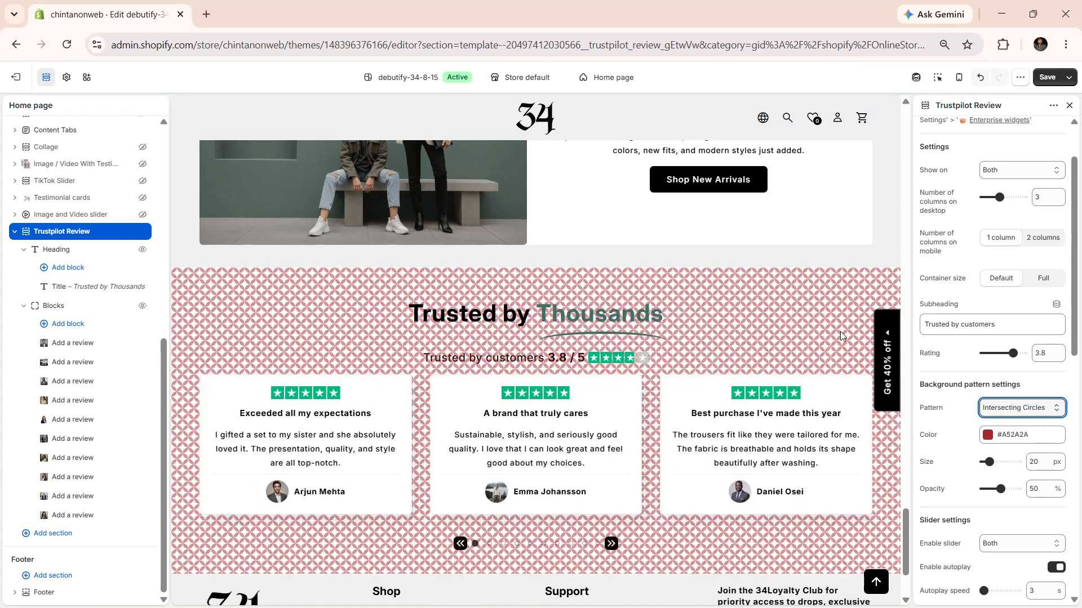
pyautogui.press('Down')
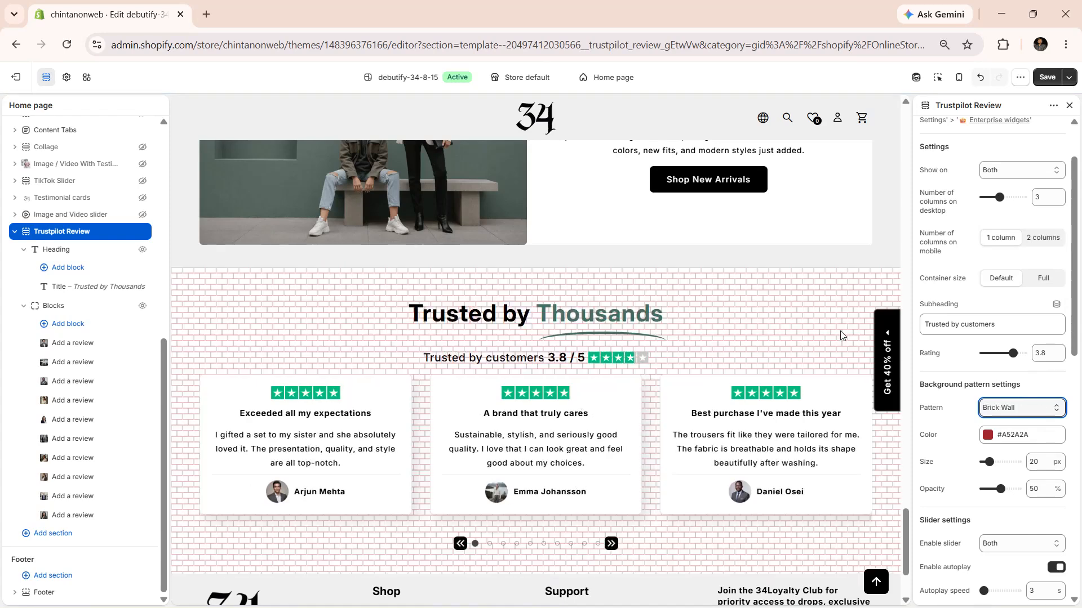
pyautogui.press('Down')
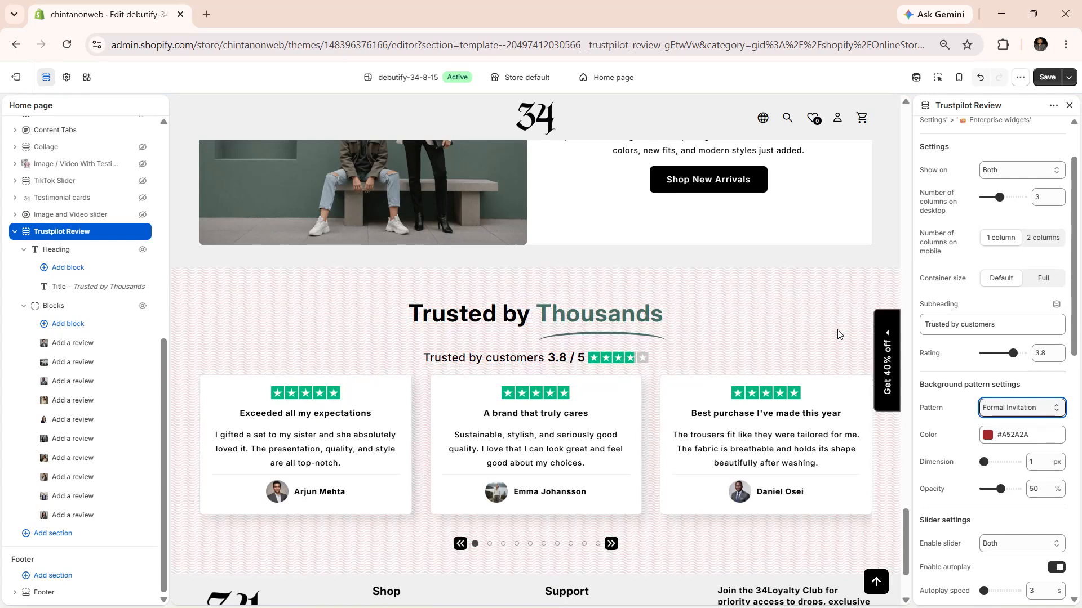
pyautogui.press('Down')
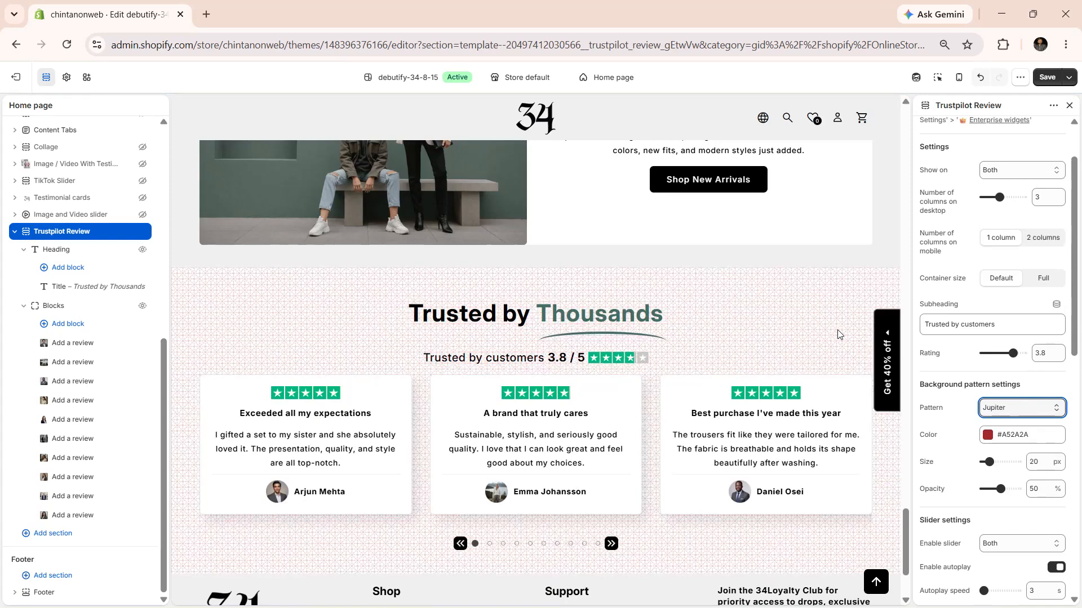
pyautogui.press('Down')
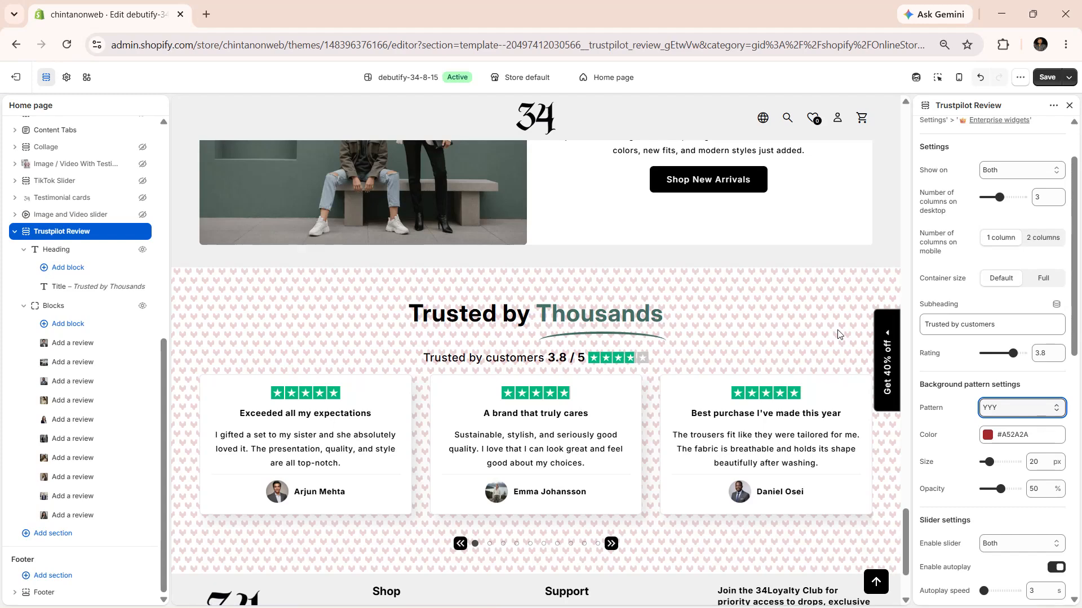
pyautogui.press('Down')
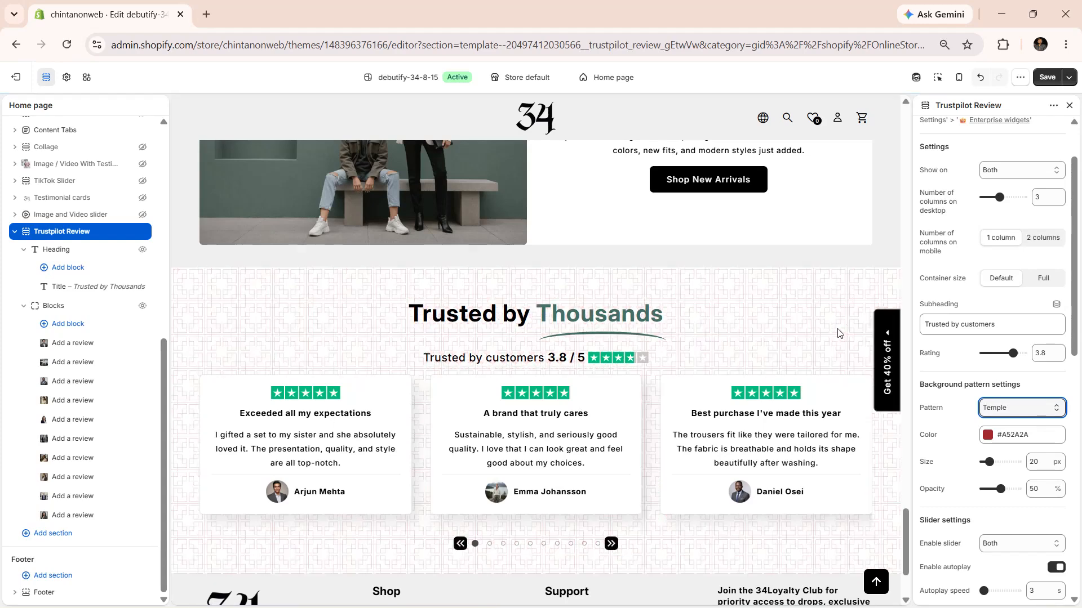
pyautogui.press('Down')
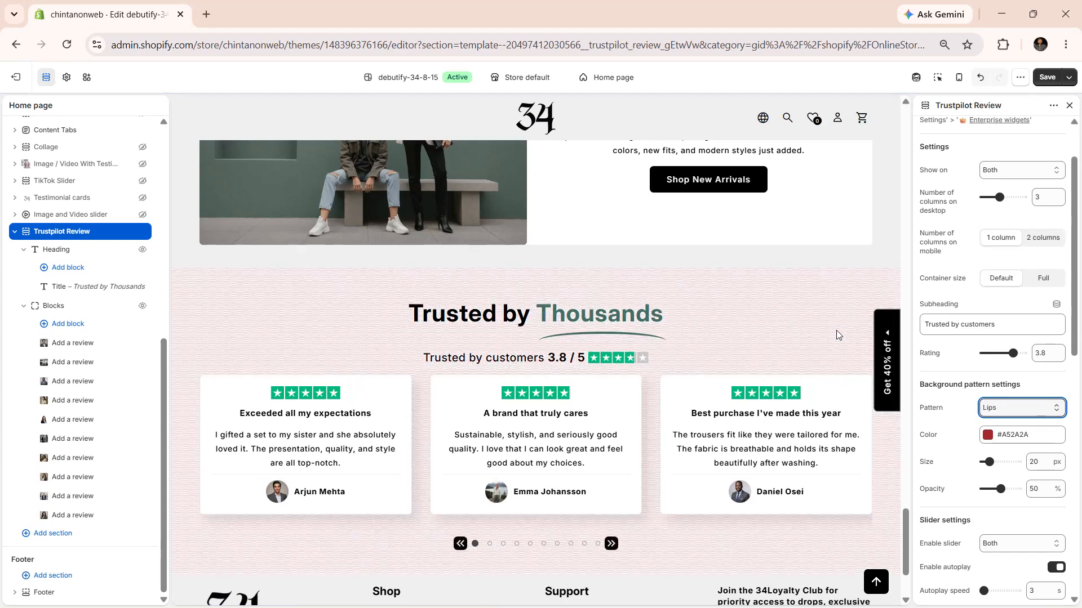
# Set the background pattern's color to the recently used olive #9FA52A.
pyautogui.scroll(-2, 928, 424)
pyautogui.scroll(-2, 946, 324)
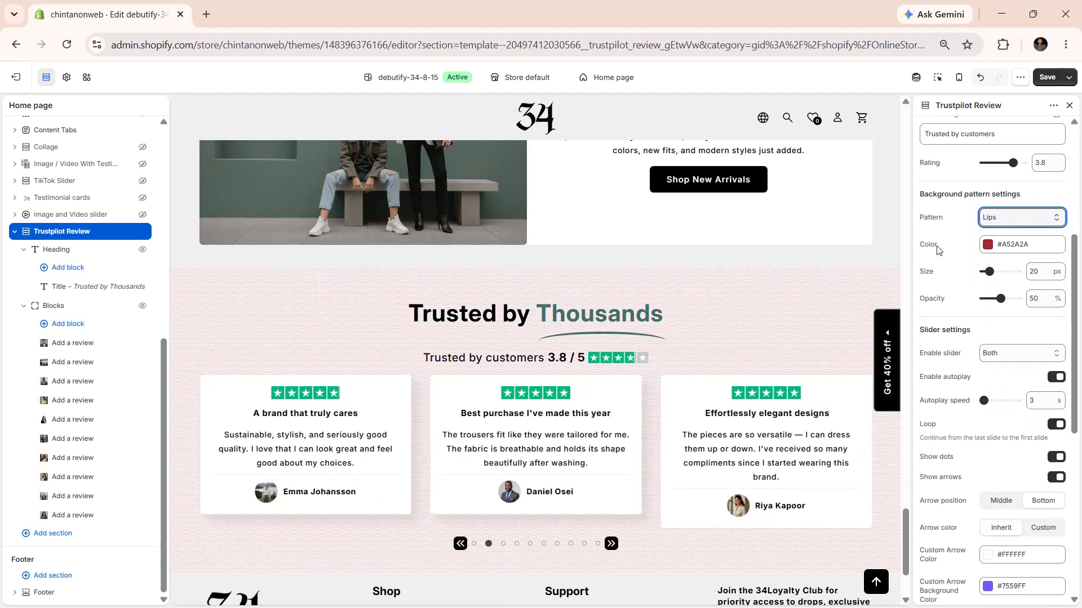
pyautogui.scroll(-1, 934, 214)
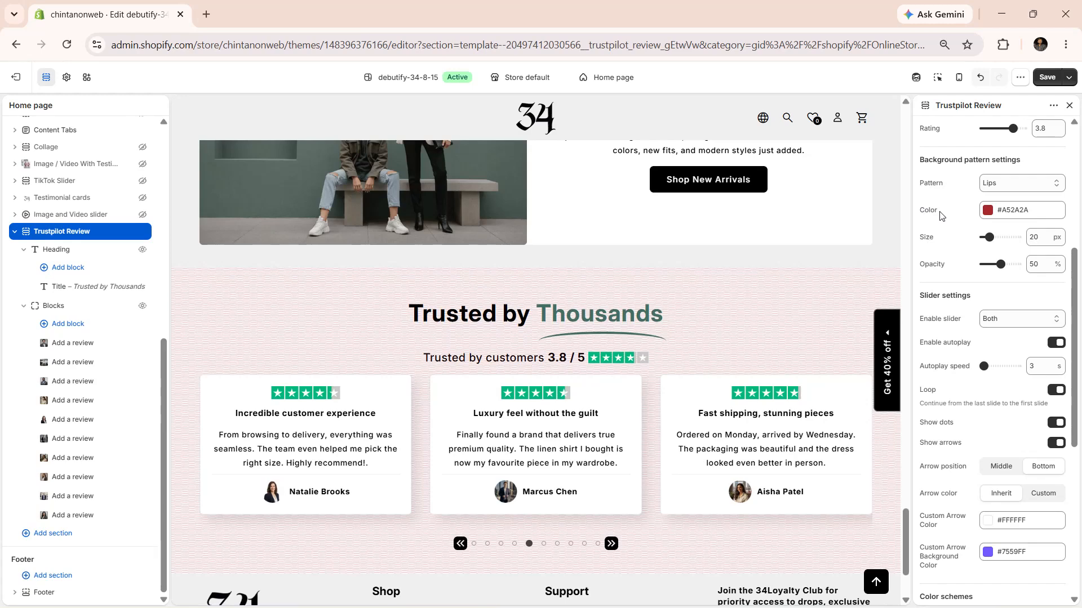
pyautogui.click(1003, 210)
pyautogui.click(970, 386)
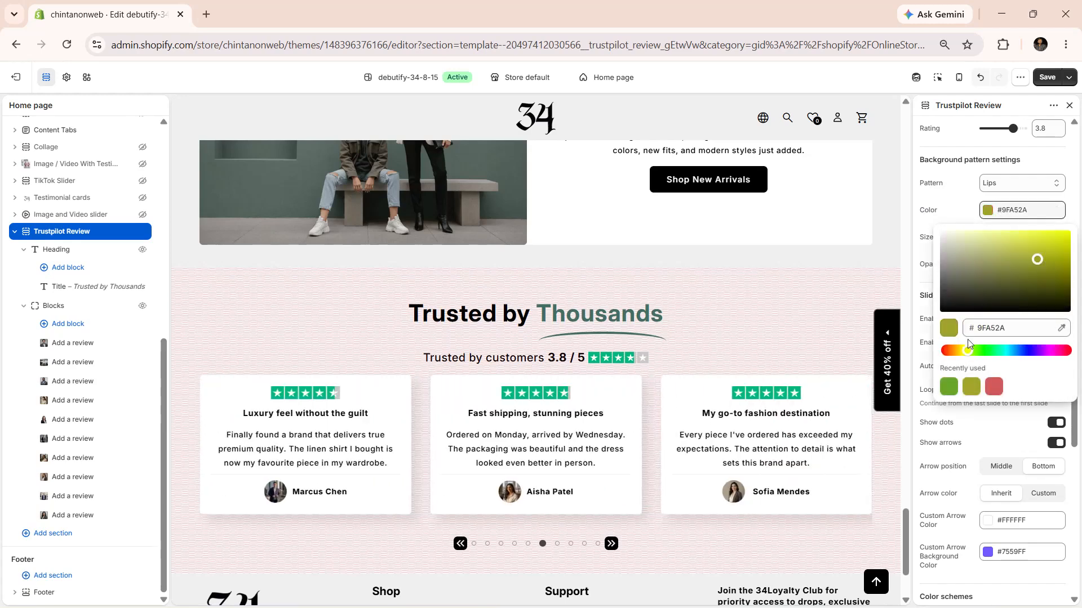
# Try a background pattern size of 100 px for the Trustpilot Review section, settling on 60 px.
pyautogui.click(960, 218)
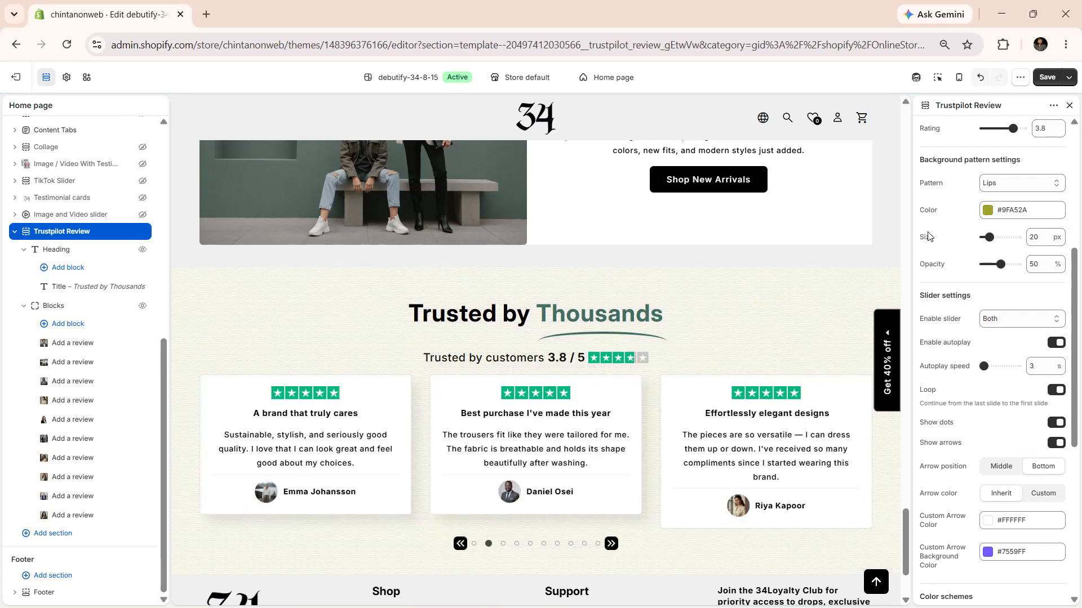
pyautogui.moveTo(1010, 240); pyautogui.dragTo(1008, 241)
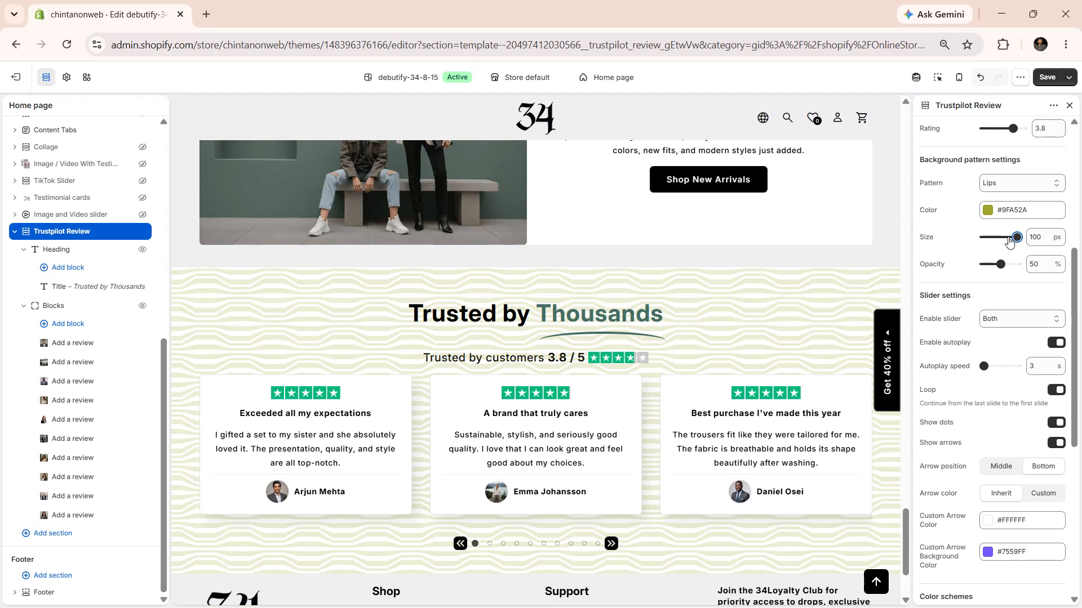
pyautogui.click(1005, 241)
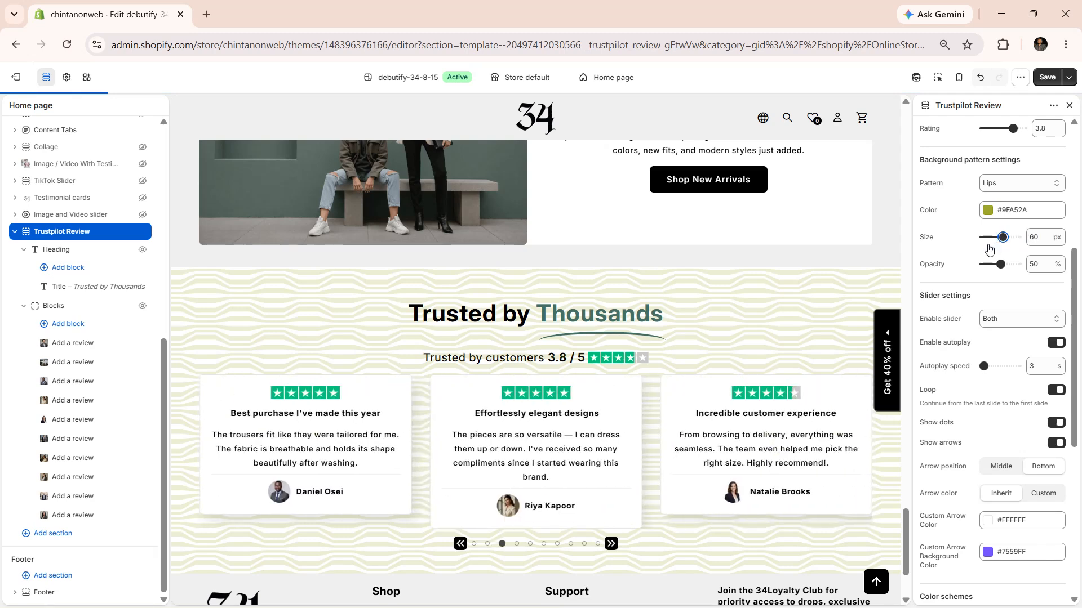
# Try background pattern opacities of 90% and 35%, settling on 70%.
pyautogui.moveTo(1000, 265); pyautogui.dragTo(1013, 264)
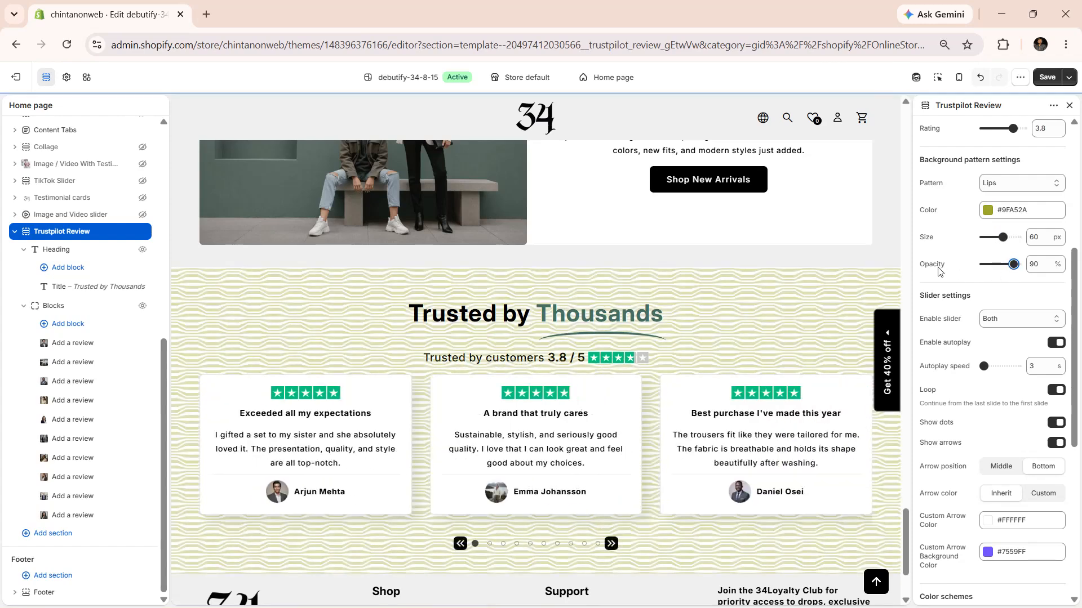
pyautogui.click(996, 266)
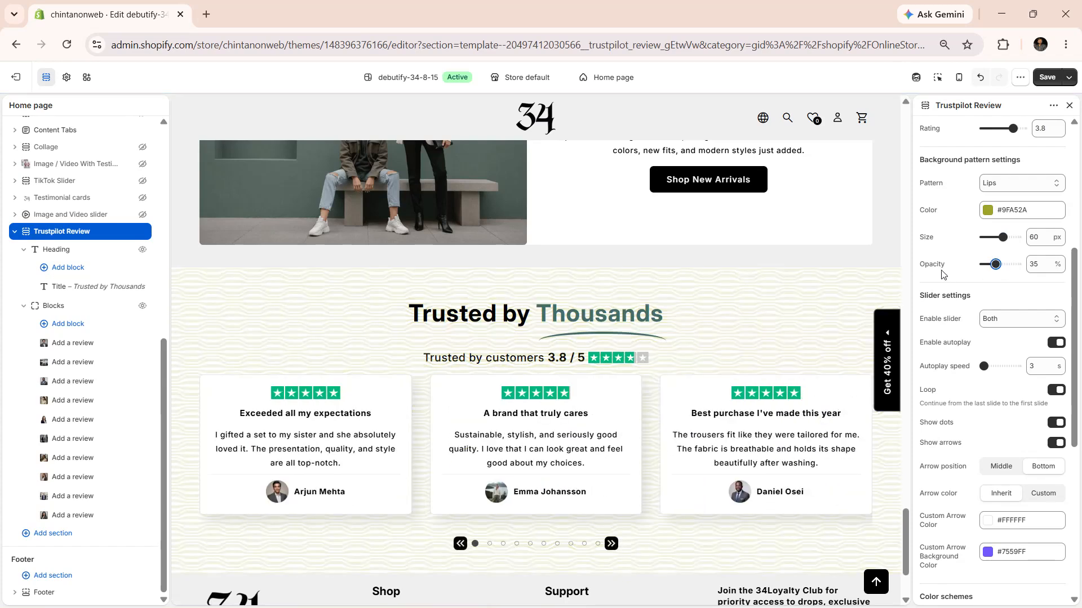
pyautogui.click(1007, 265)
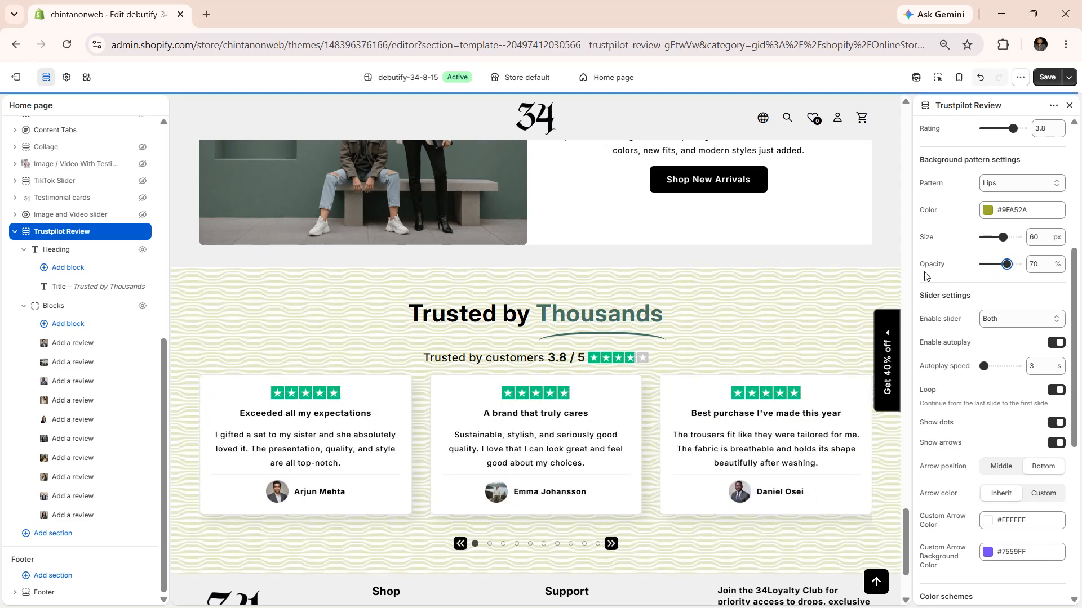
# View the Enable slider options, keeping Both, and set the autoplay speed to 4 seconds.
pyautogui.scroll(-1, 927, 278)
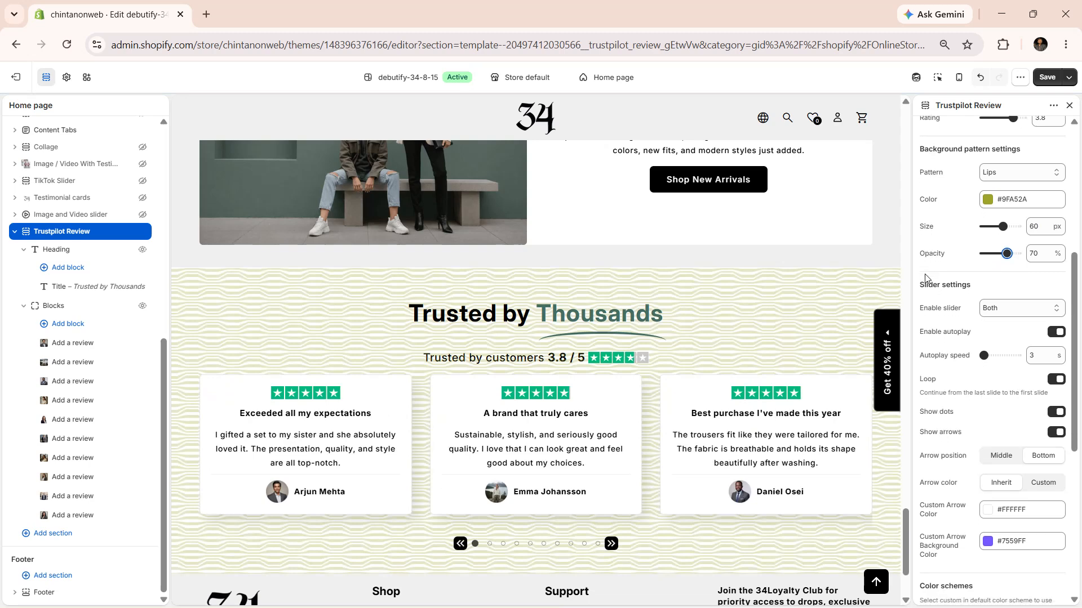
pyautogui.click(1001, 255)
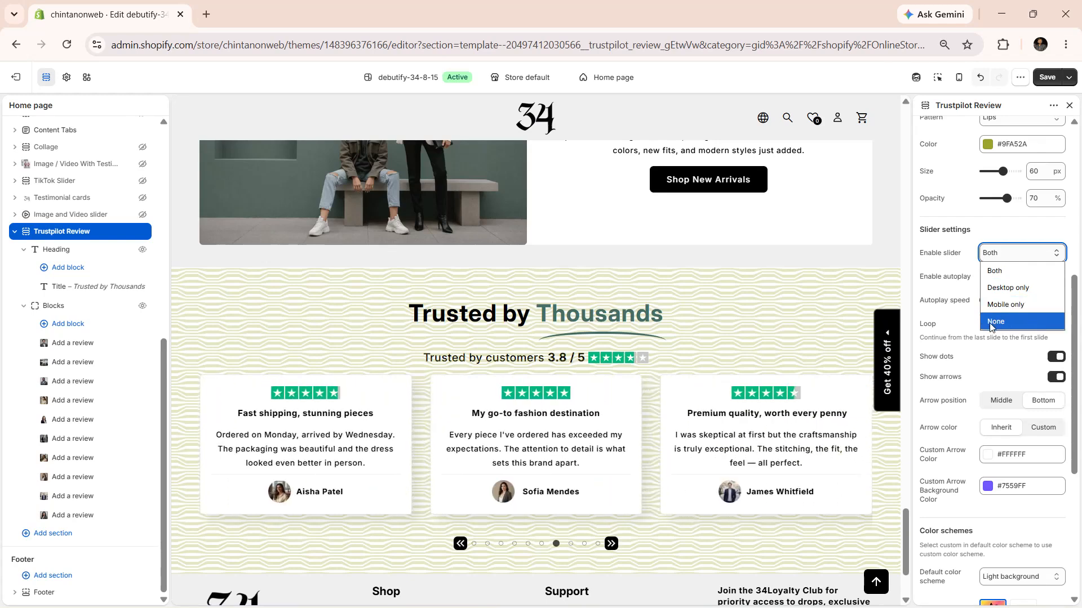
pyautogui.click(934, 288)
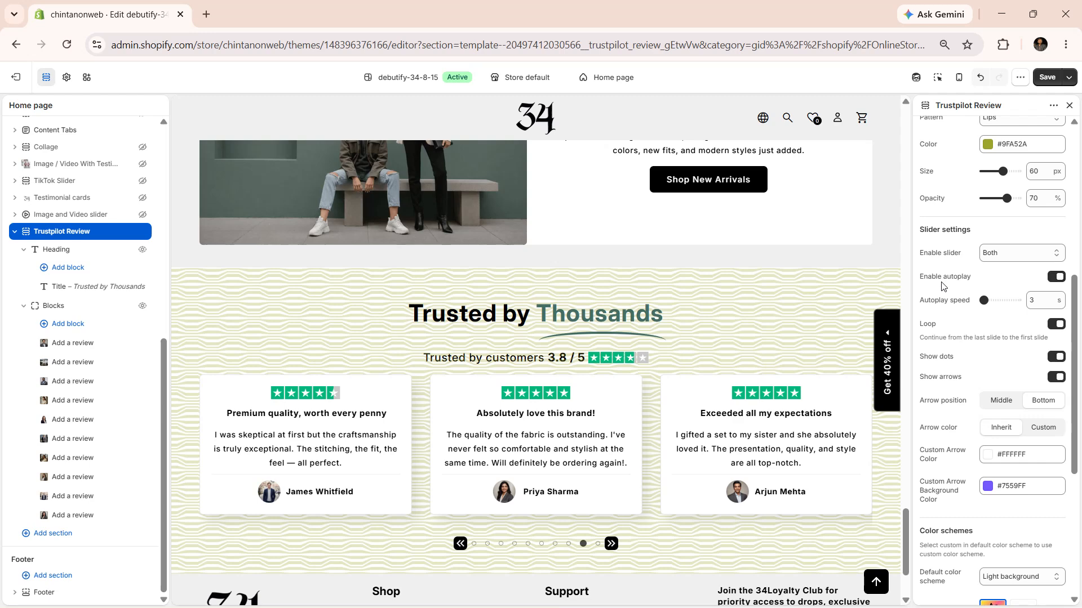
pyautogui.click(992, 304)
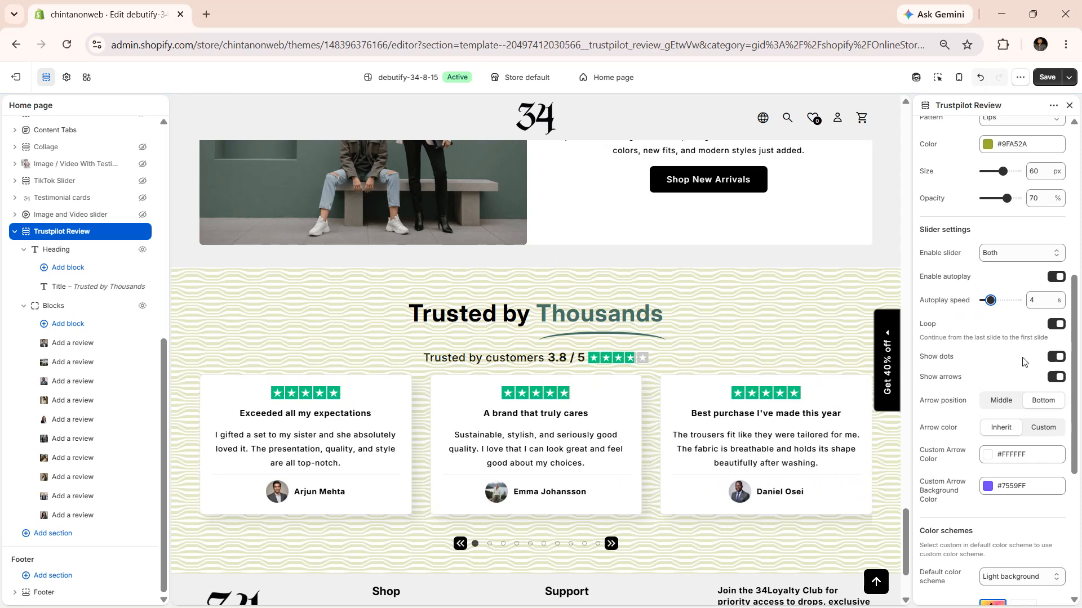
# Switch the review slider's dots off and back on, and do the same with its arrows.
pyautogui.click(1055, 357)
pyautogui.click(1055, 357)
pyautogui.click(1053, 379)
pyautogui.click(1051, 380)
# Try the Middle arrow position before restoring Bottom, and set the slider's arrow color to Custom.
pyautogui.click(997, 401)
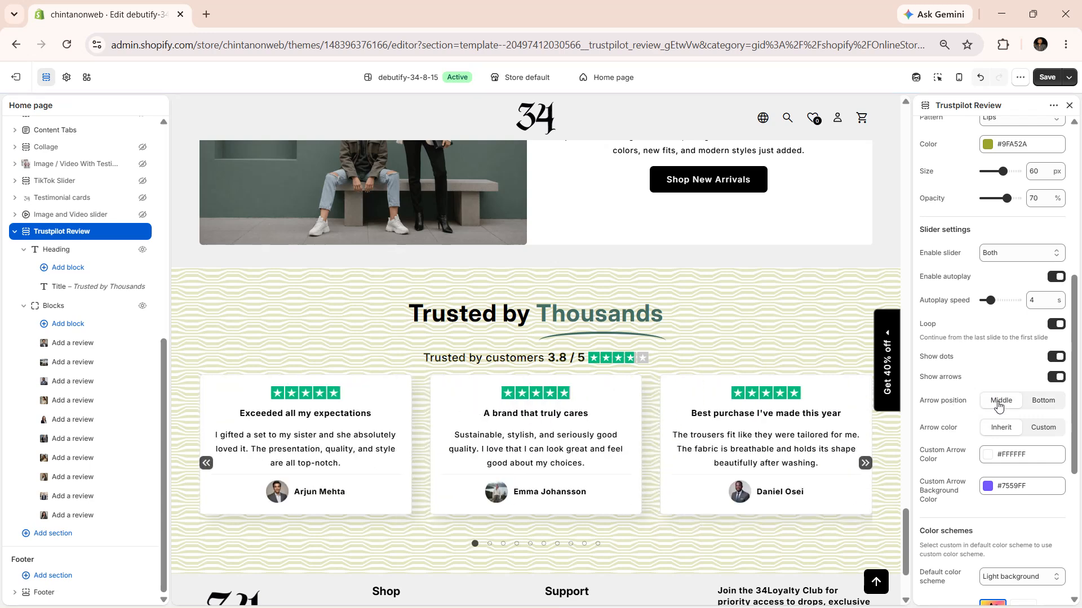
pyautogui.click(1040, 404)
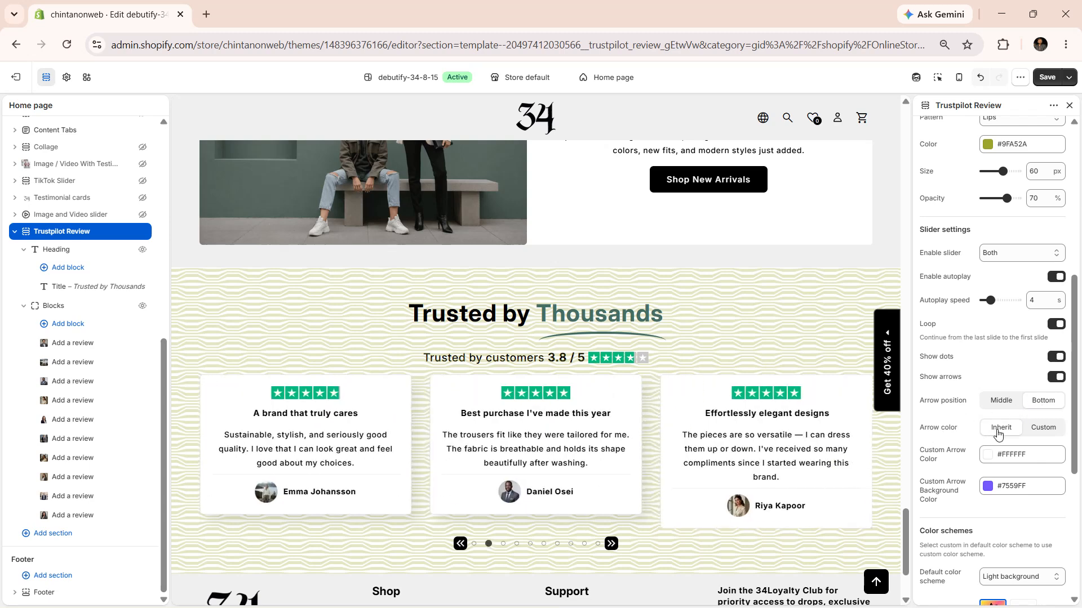
pyautogui.click(1032, 432)
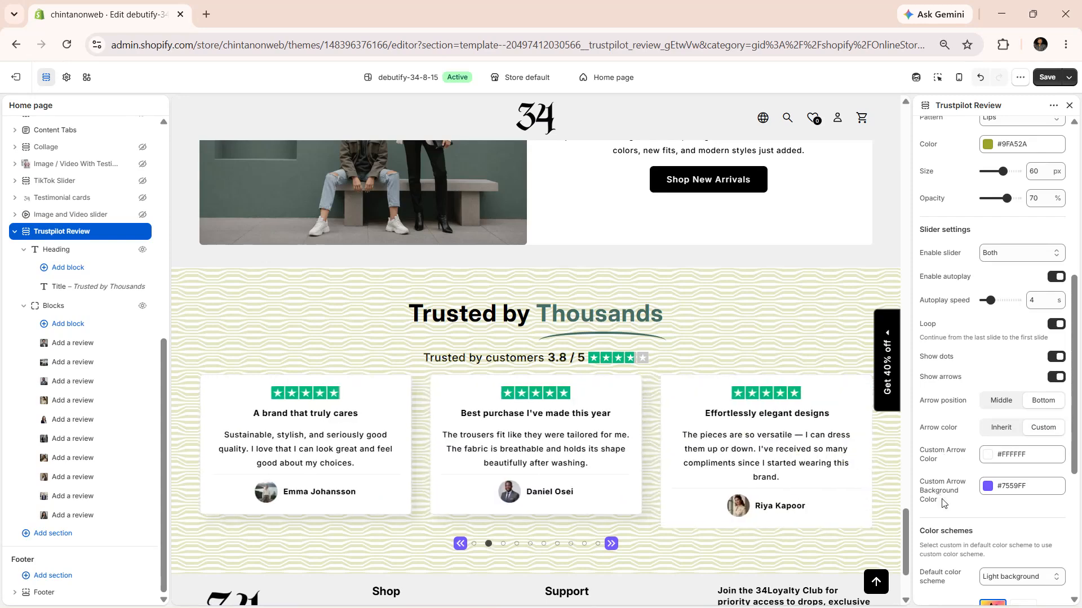
# View the default color scheme options of the Trustpilot Review section, keeping Light background.
pyautogui.scroll(-5, 941, 502)
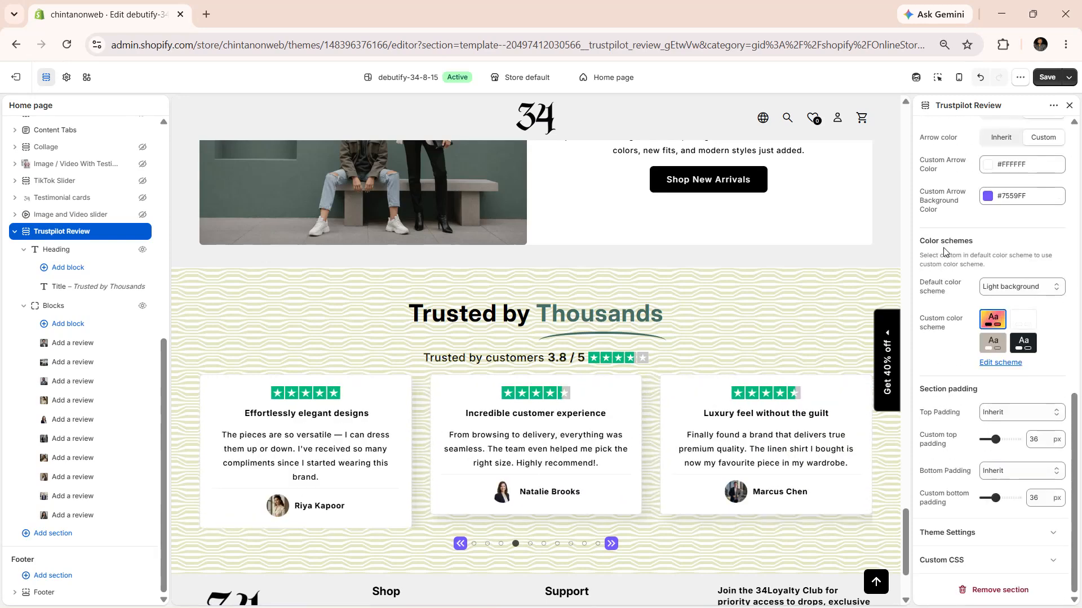
pyautogui.click(1008, 287)
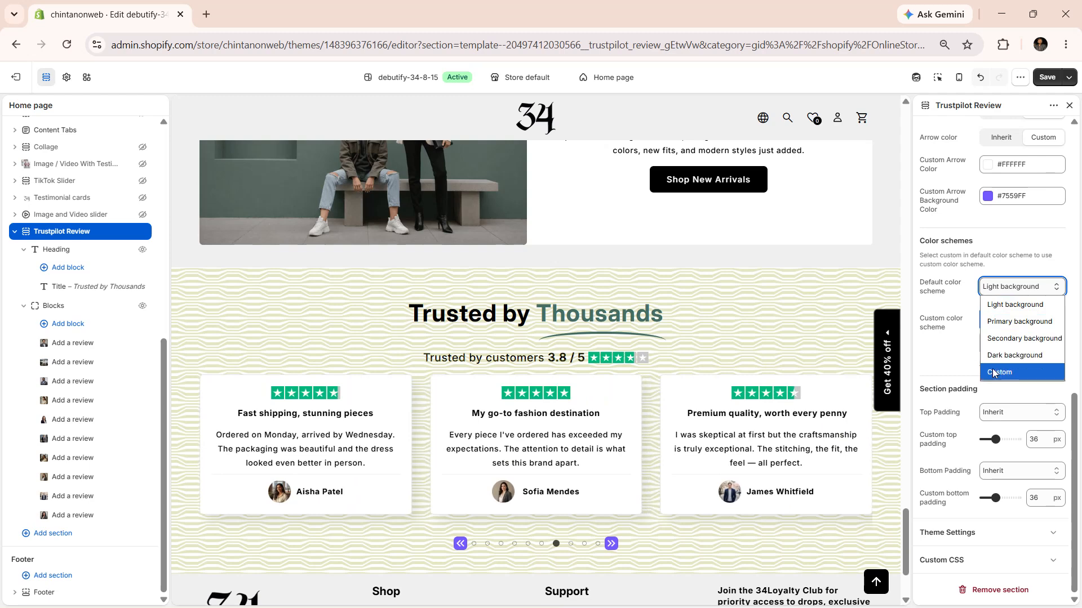
pyautogui.click(945, 379)
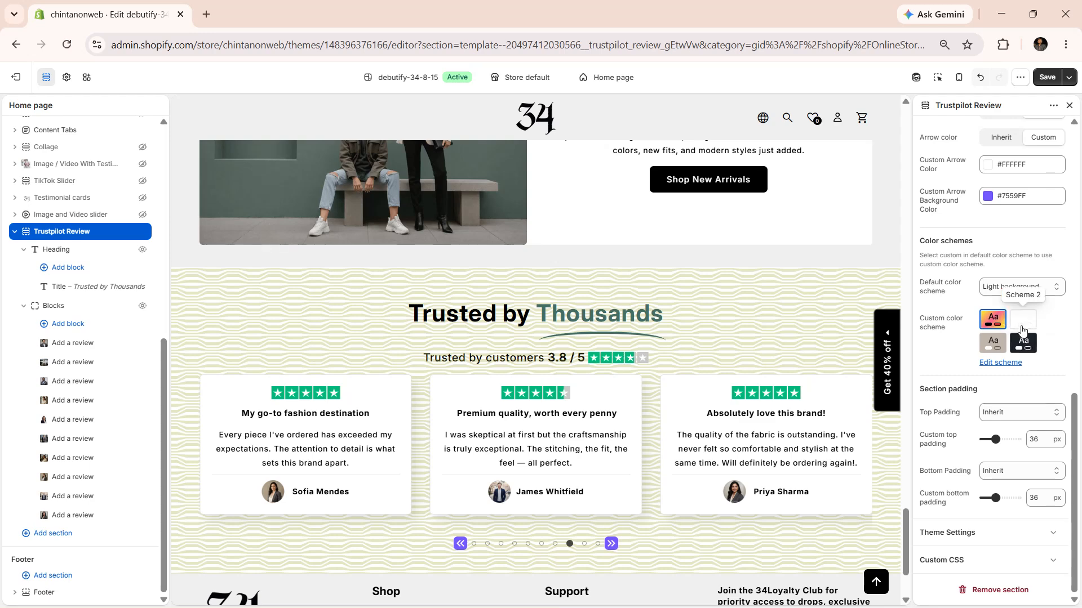
# View the top and bottom padding options of the section, keeping both on Inherit.
pyautogui.click(987, 412)
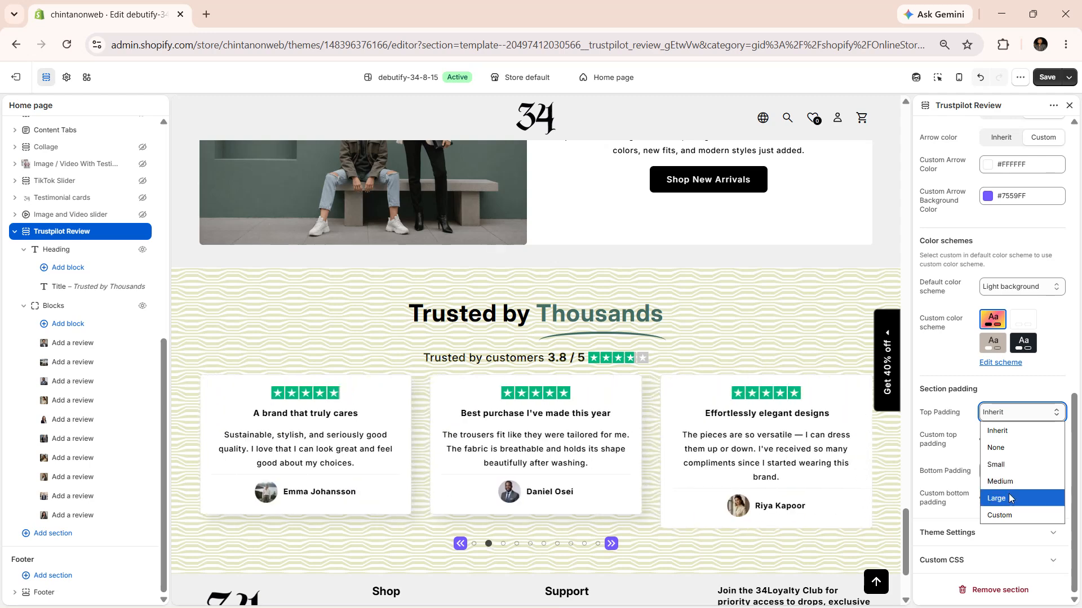
pyautogui.click(958, 453)
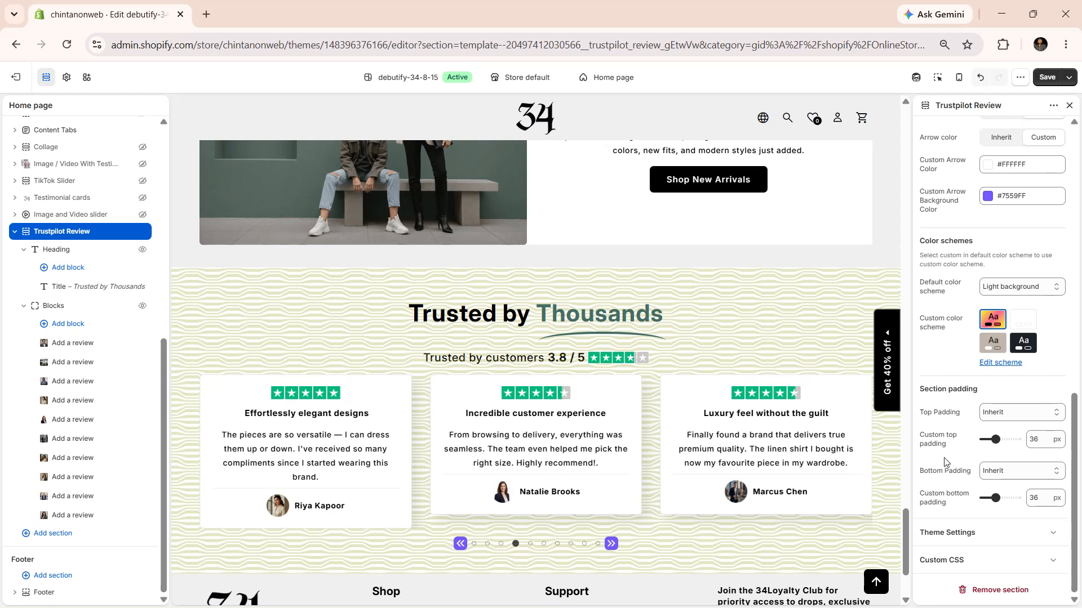
pyautogui.click(1047, 471)
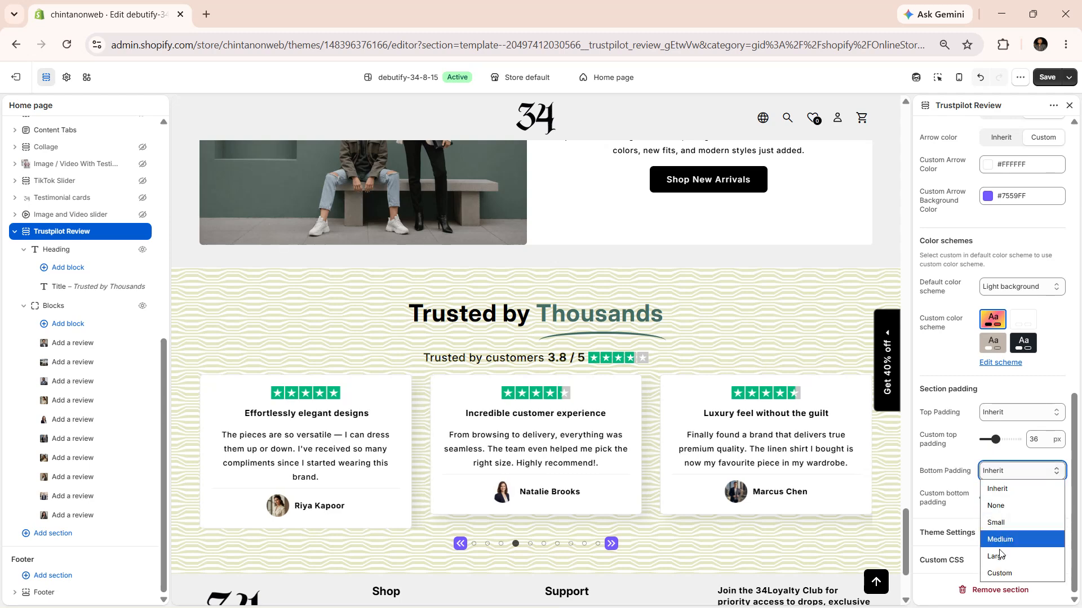
pyautogui.click(987, 488)
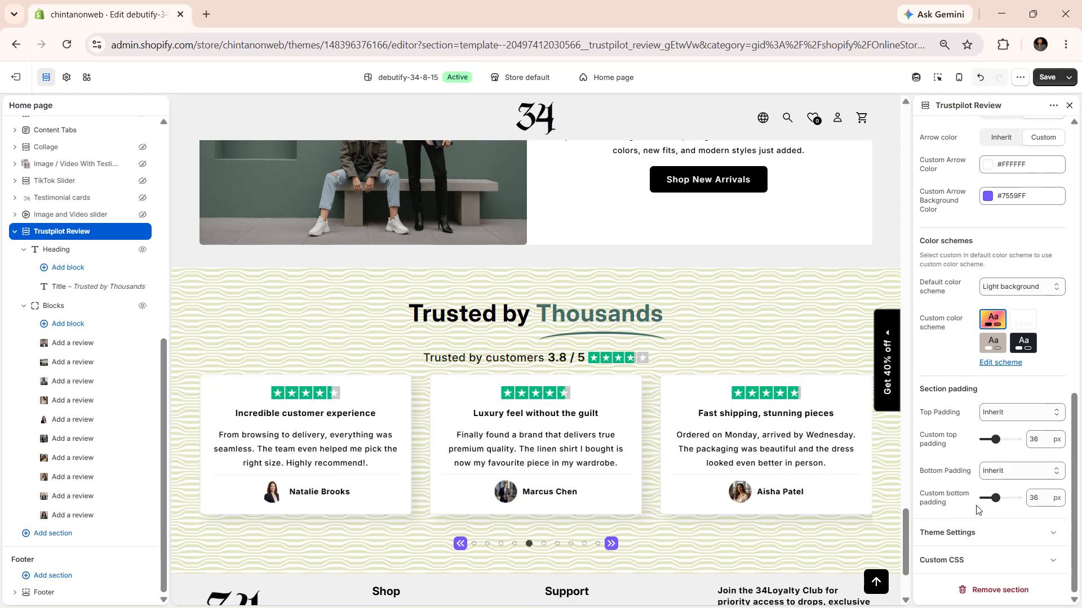
# View the block types that can be added to the Heading, and open the settings of the first review block.
pyautogui.click(79, 269)
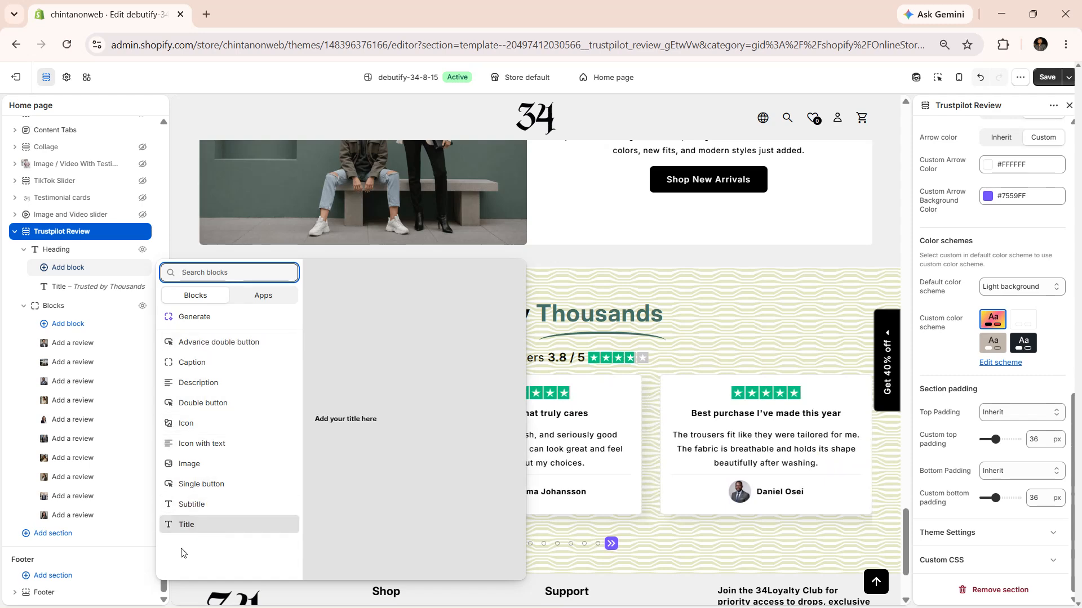
pyautogui.click(71, 346)
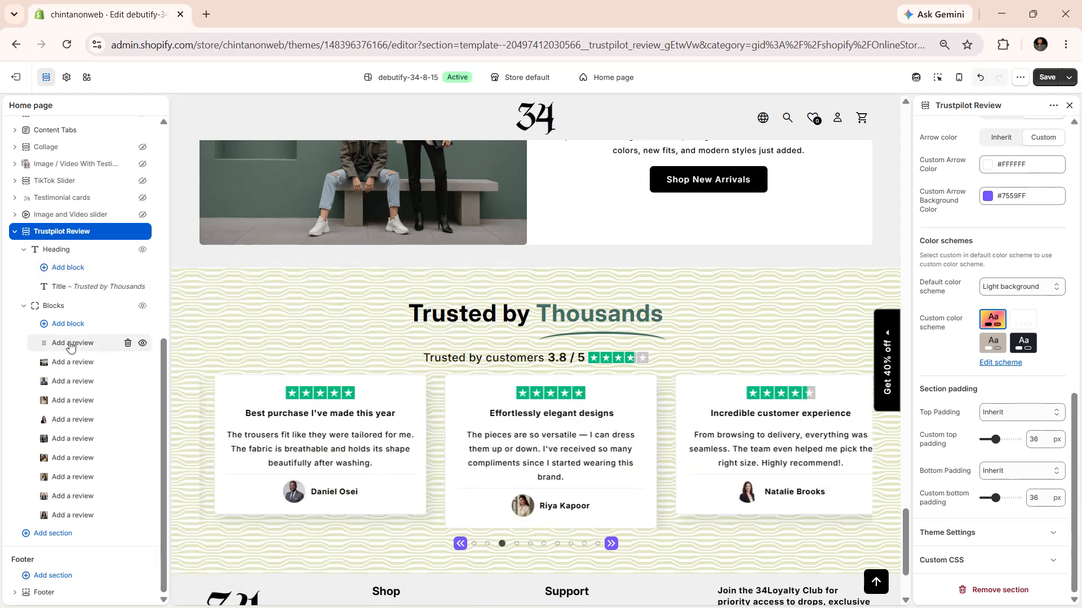
pyautogui.click(70, 345)
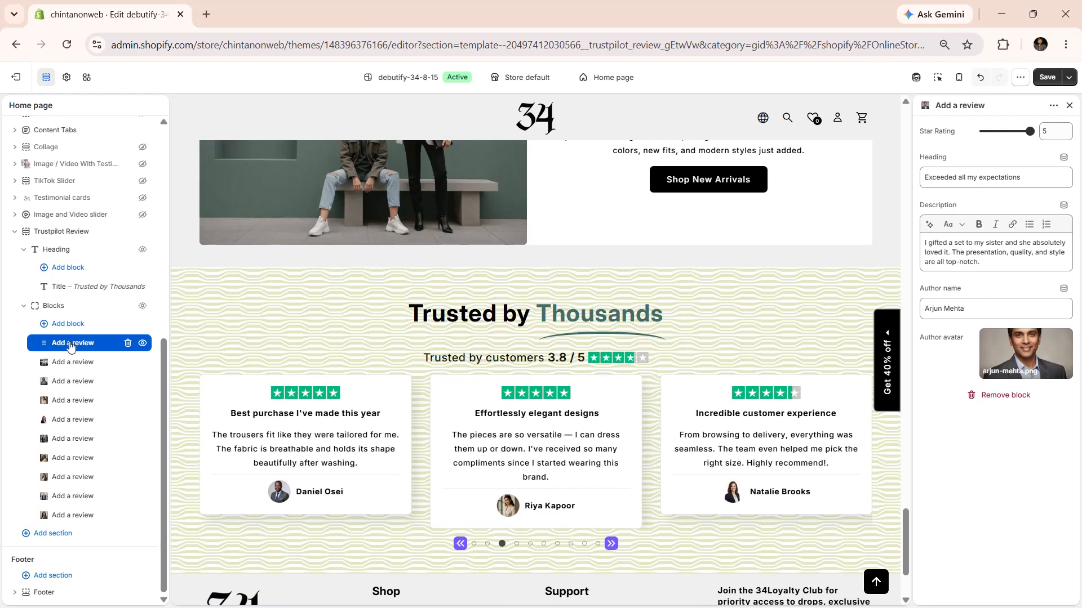